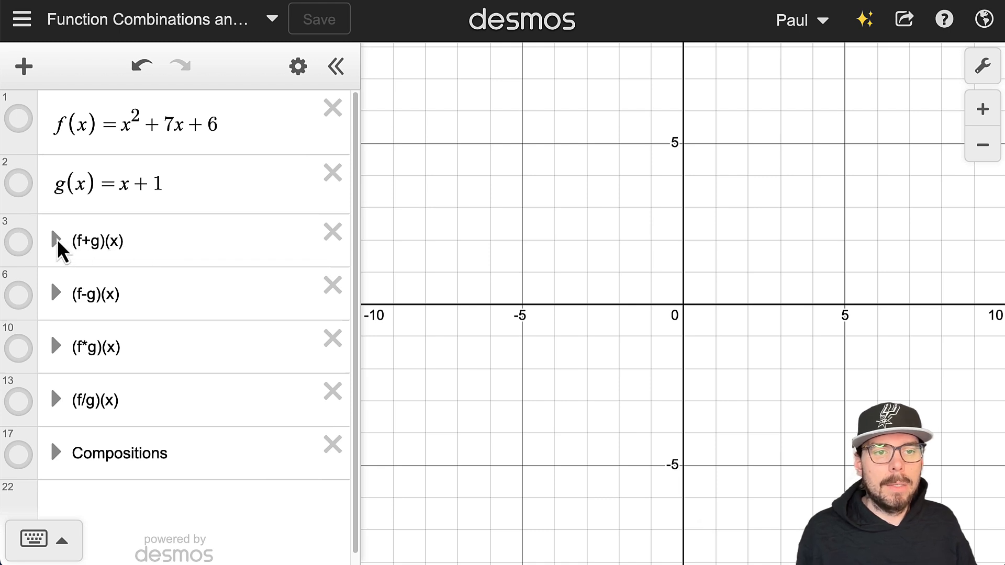
- Look at the sum expressions inside the (f+g)(x) folder, including x^2+8x+7, and collapse the folder again
{"action": "left_click", "coordinate": [57, 242]}
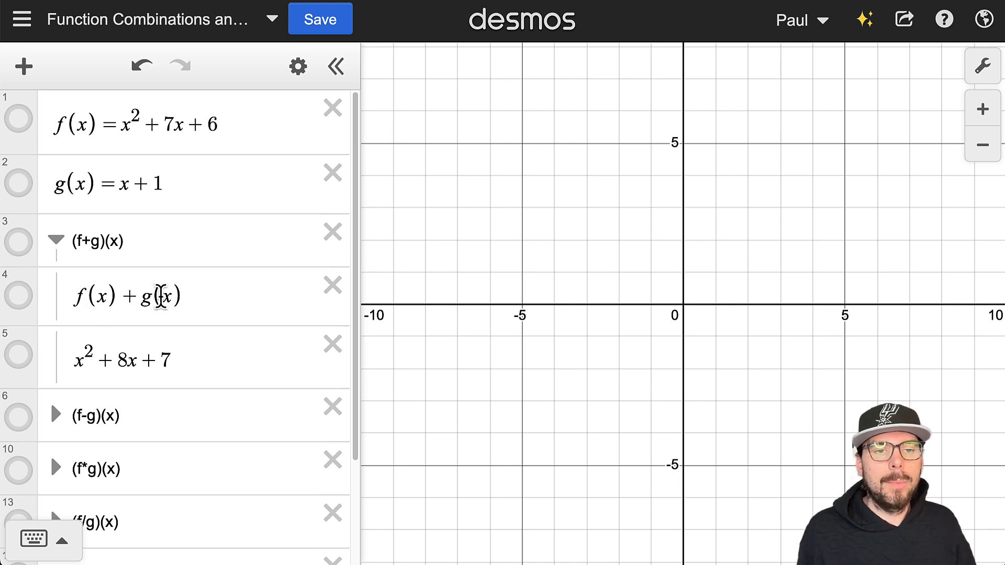
{"action": "left_click_drag", "start_coordinate": [179, 359], "coordinate": [77, 354]}
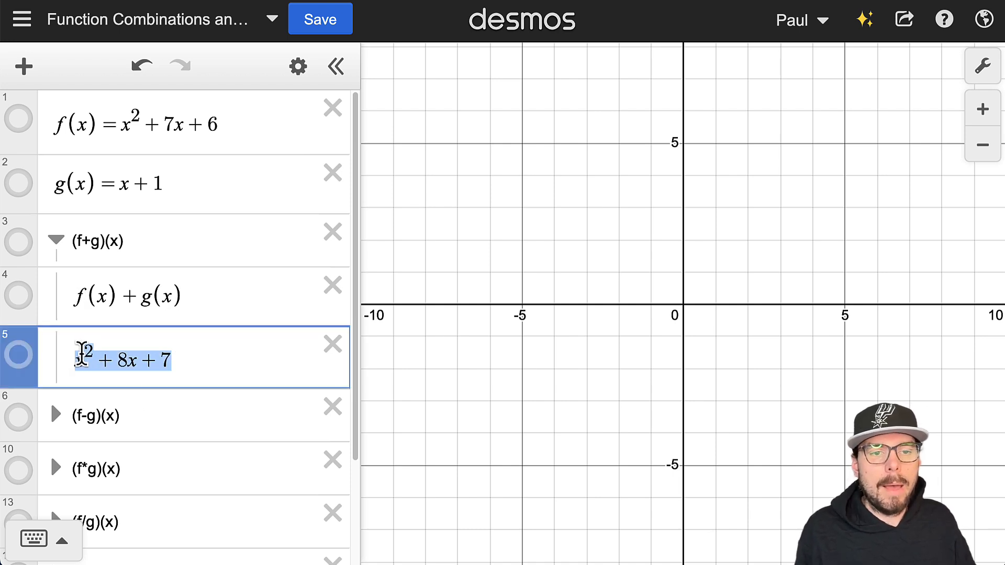
{"action": "left_click_drag", "start_coordinate": [182, 297], "coordinate": [79, 291]}
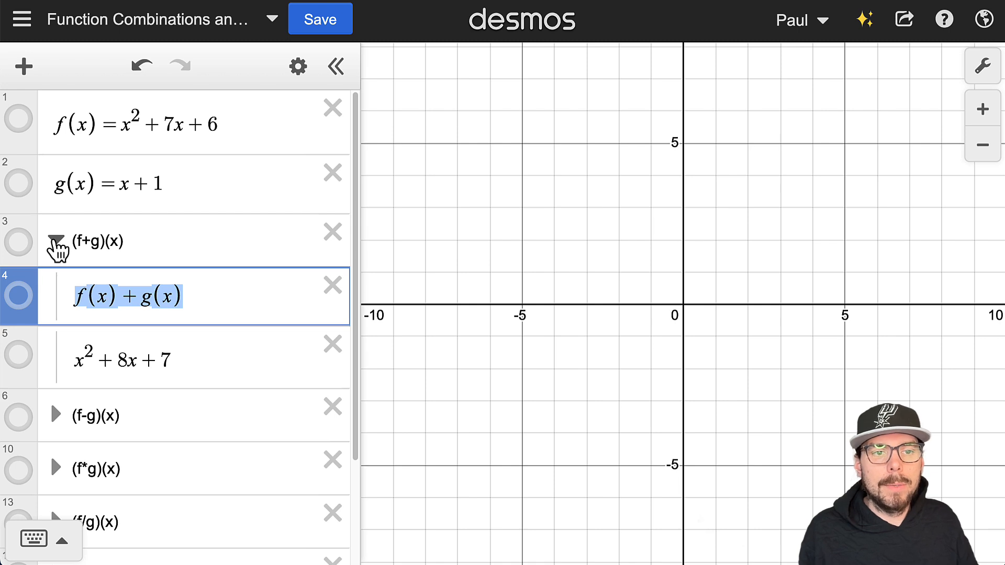
{"action": "left_click", "coordinate": [56, 241]}
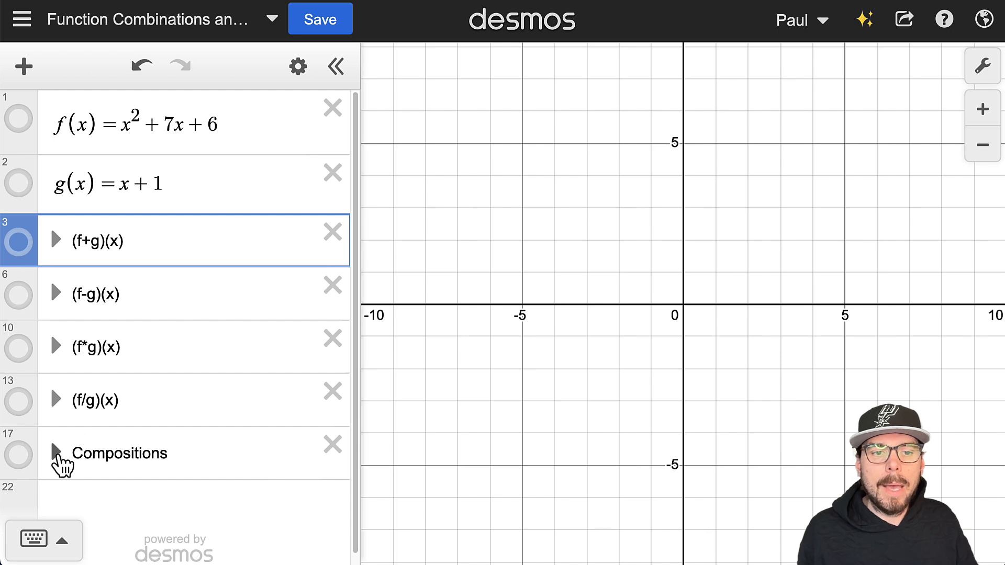
- Look through the f(g(x)) expression and its table in the Compositions folder, and collapse the folder again
{"action": "left_click", "coordinate": [55, 451]}
{"action": "scroll", "coordinate": [99, 398], "scroll_direction": "down", "scroll_amount": 5}
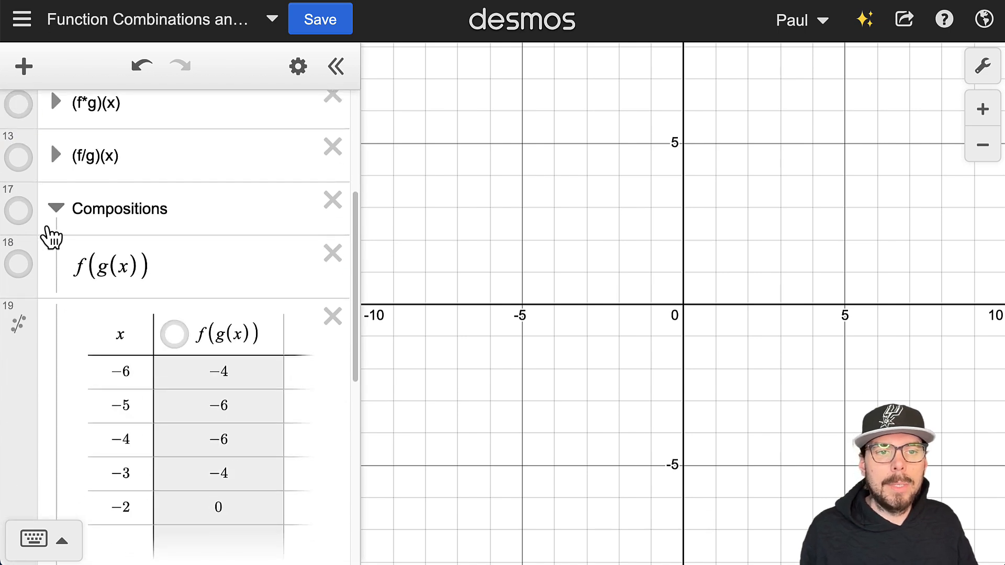
{"action": "left_click", "coordinate": [55, 212]}
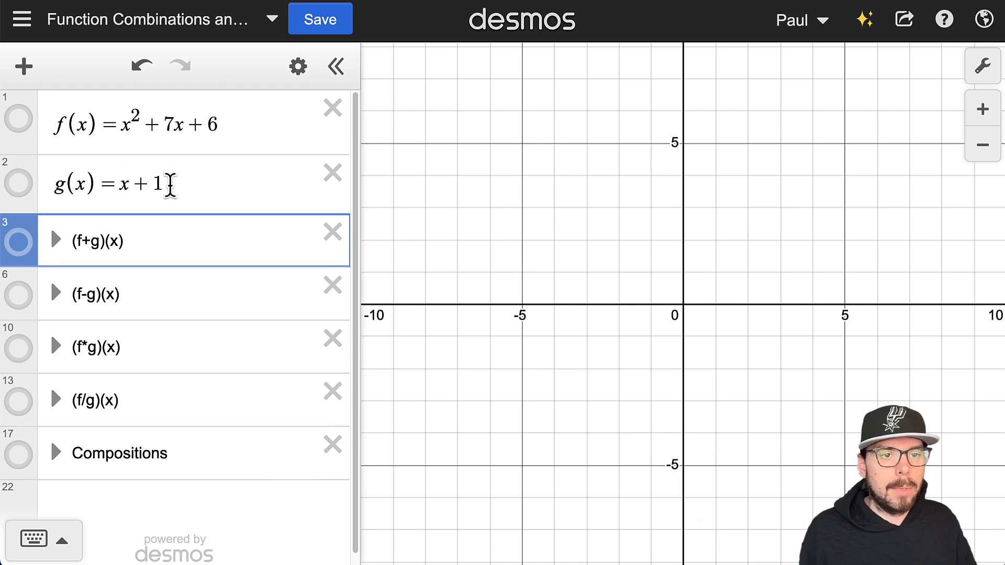
- Show the graphs of f(x) and g(x), toggling each one to check which curve belongs to it
{"action": "left_click", "coordinate": [23, 126]}
{"action": "left_click", "coordinate": [22, 184]}
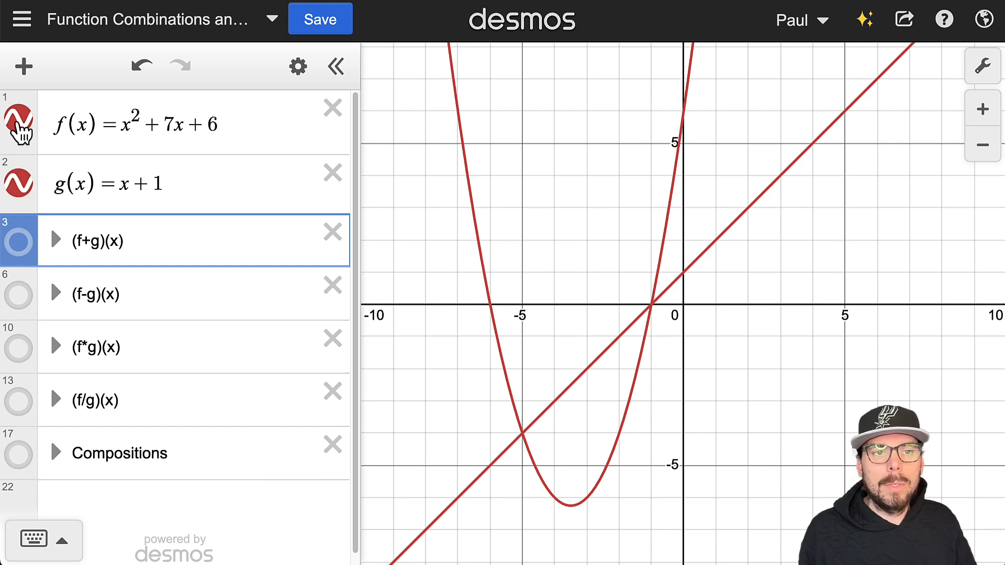
{"action": "left_click", "coordinate": [19, 120]}
{"action": "left_click", "coordinate": [21, 186]}
{"action": "left_click", "coordinate": [20, 184]}
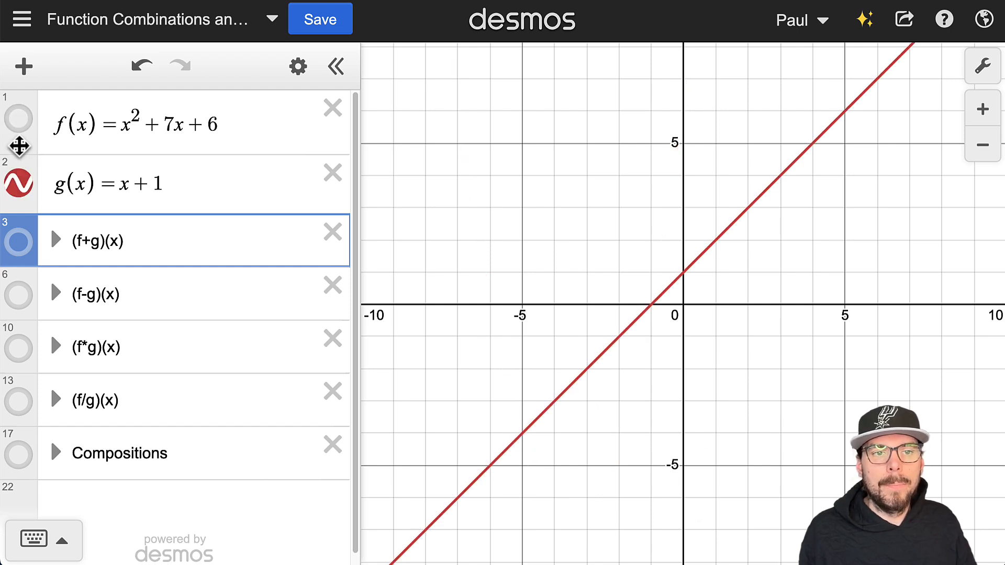
{"action": "left_click", "coordinate": [19, 128]}
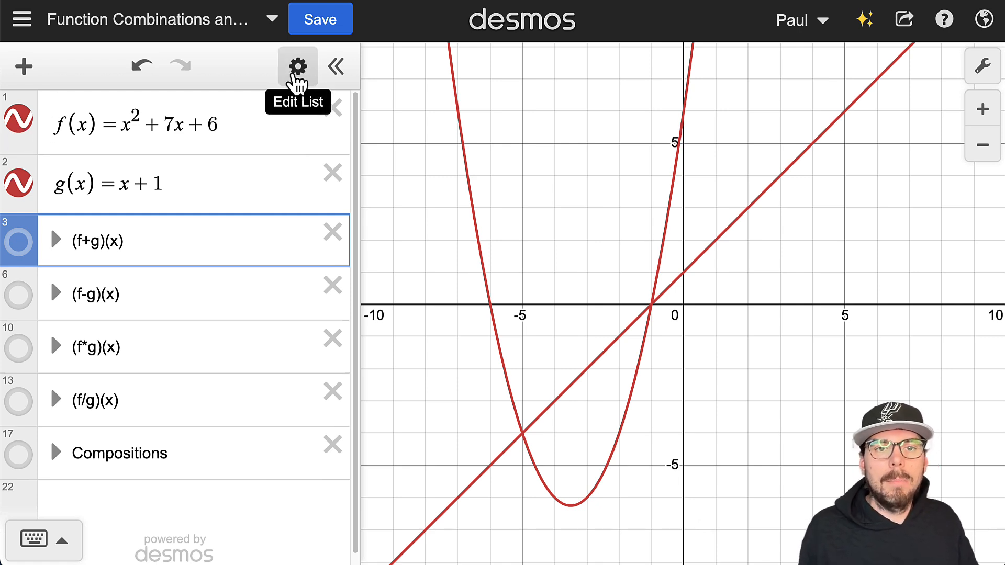
- Change the f(x) graph to a blue dashed line
{"action": "left_click", "coordinate": [297, 78]}
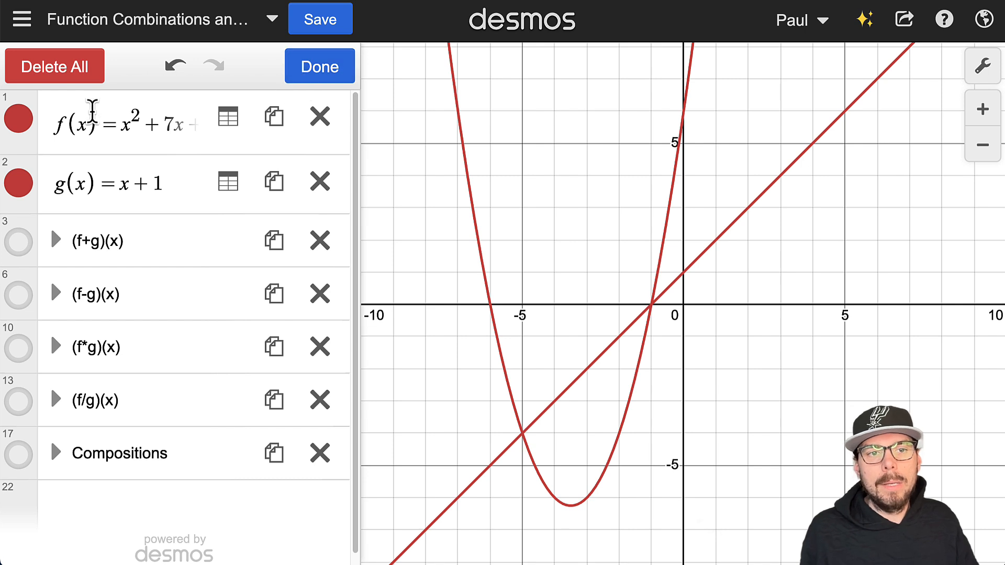
{"action": "left_click", "coordinate": [17, 121]}
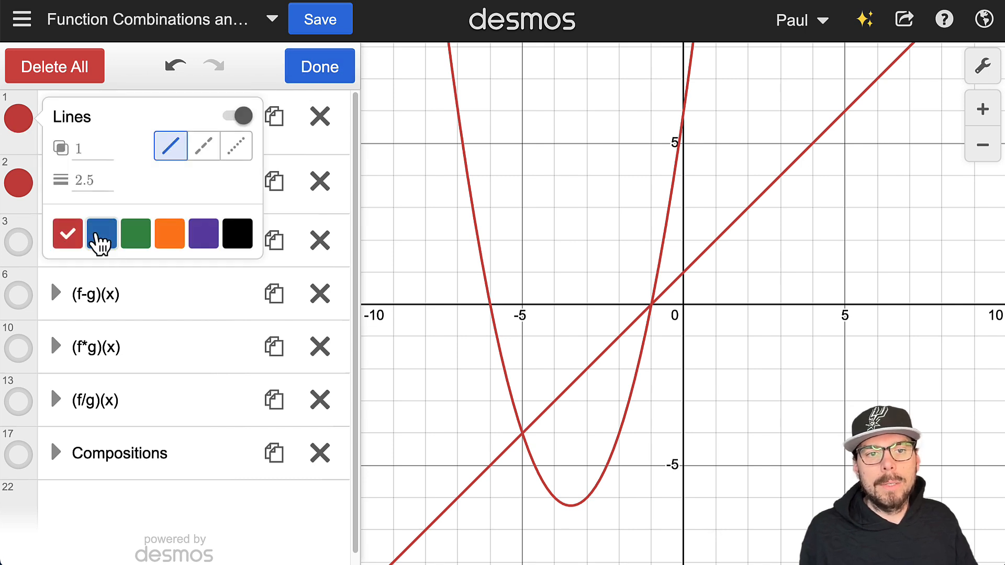
{"action": "left_click", "coordinate": [100, 237]}
{"action": "left_click", "coordinate": [207, 151]}
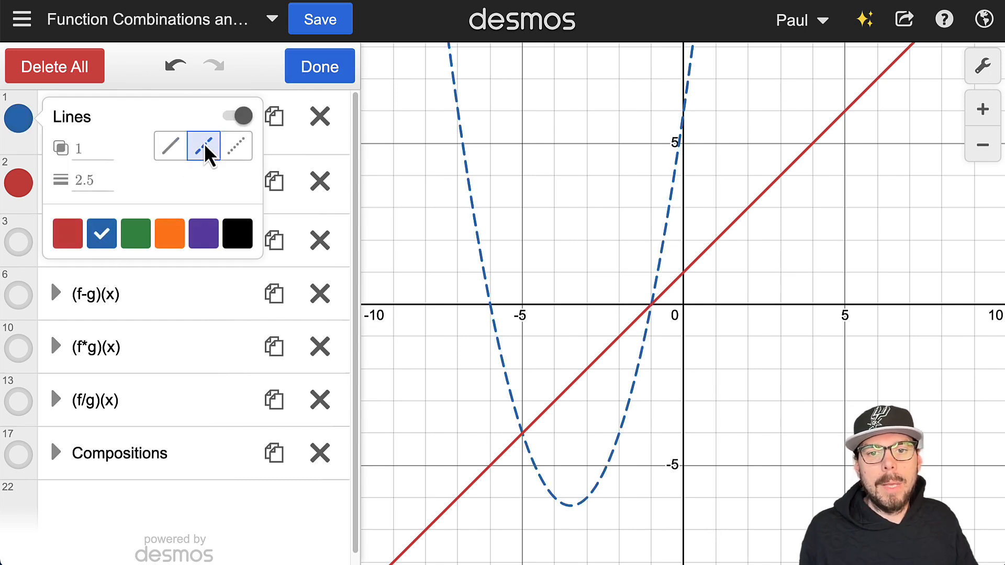
- Change the g(x) graph to a green dotted line
{"action": "left_click", "coordinate": [21, 185]}
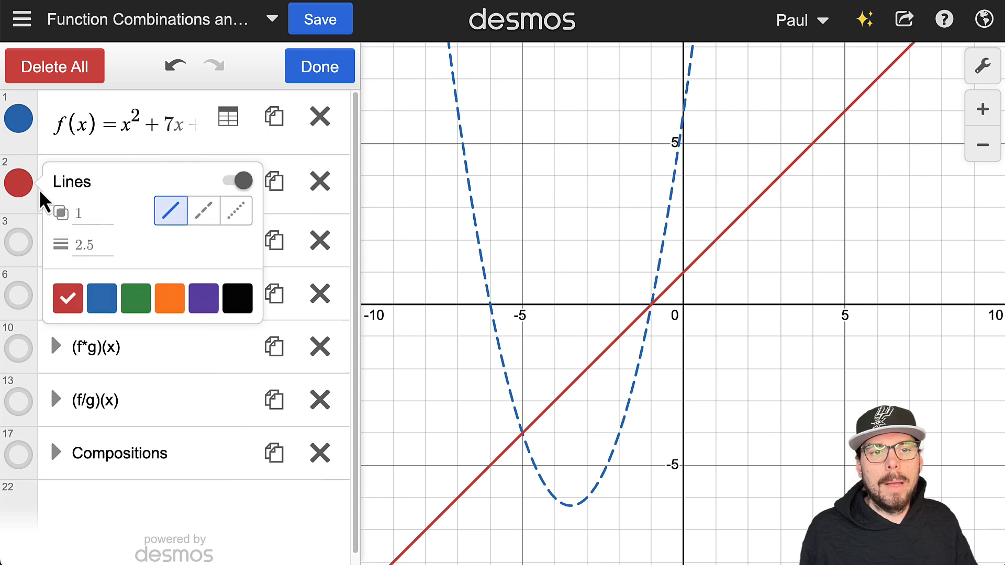
{"action": "left_click", "coordinate": [138, 305]}
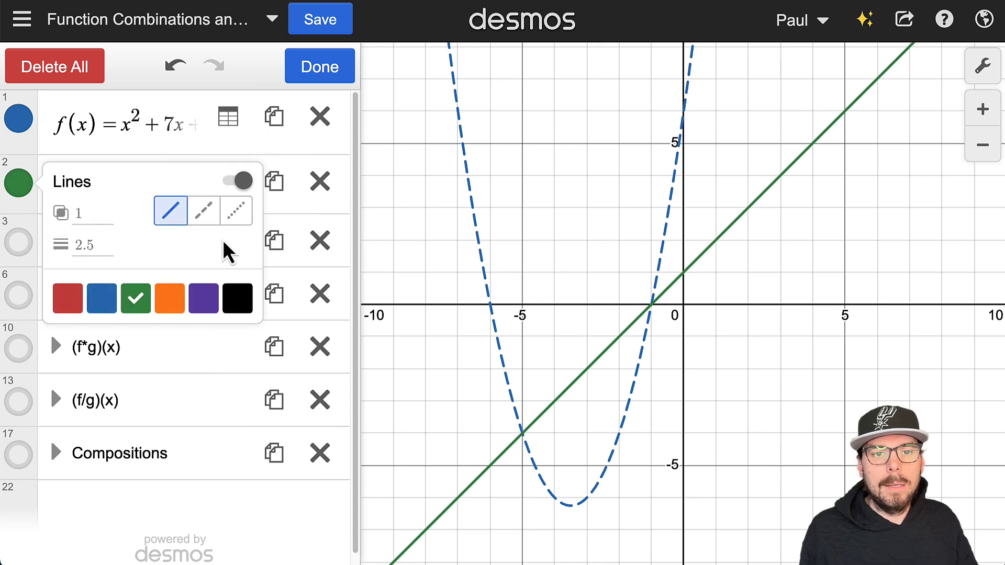
{"action": "left_click", "coordinate": [235, 217]}
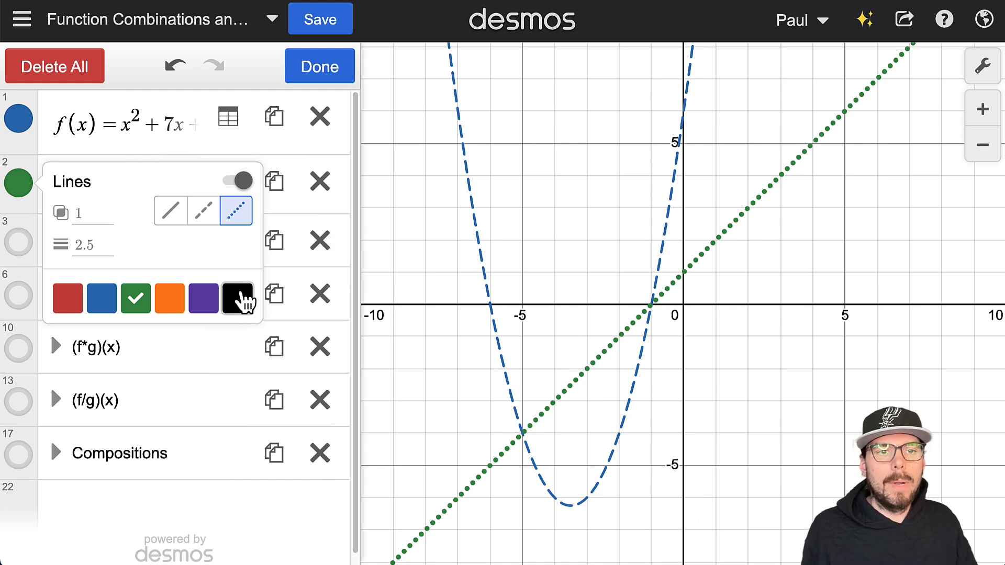
- Recolour both the g(x) and f(x) graphs black and leave list editing
{"action": "left_click", "coordinate": [238, 298]}
{"action": "left_click", "coordinate": [19, 118]}
{"action": "left_click", "coordinate": [18, 119]}
{"action": "left_click", "coordinate": [238, 239]}
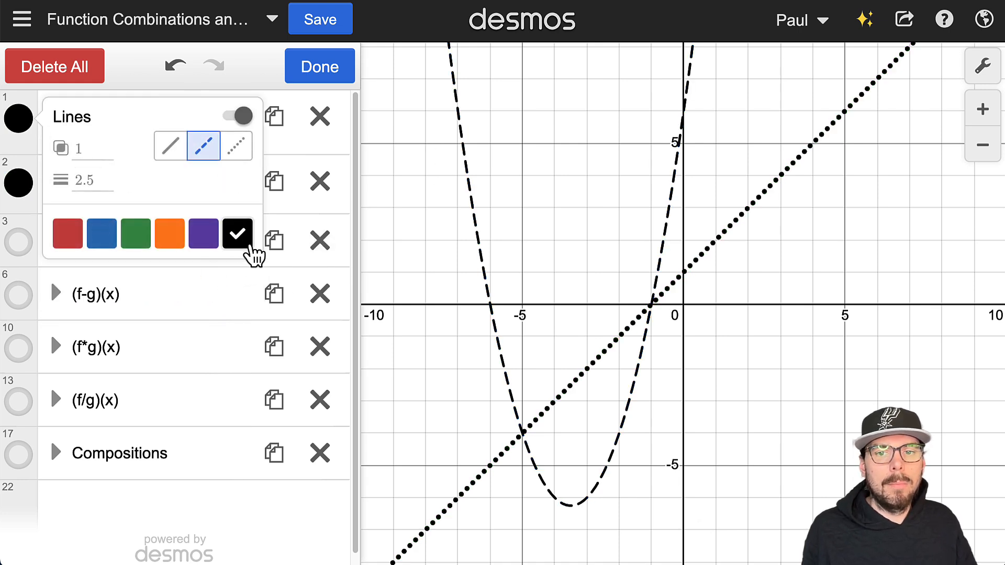
{"action": "left_click", "coordinate": [399, 169]}
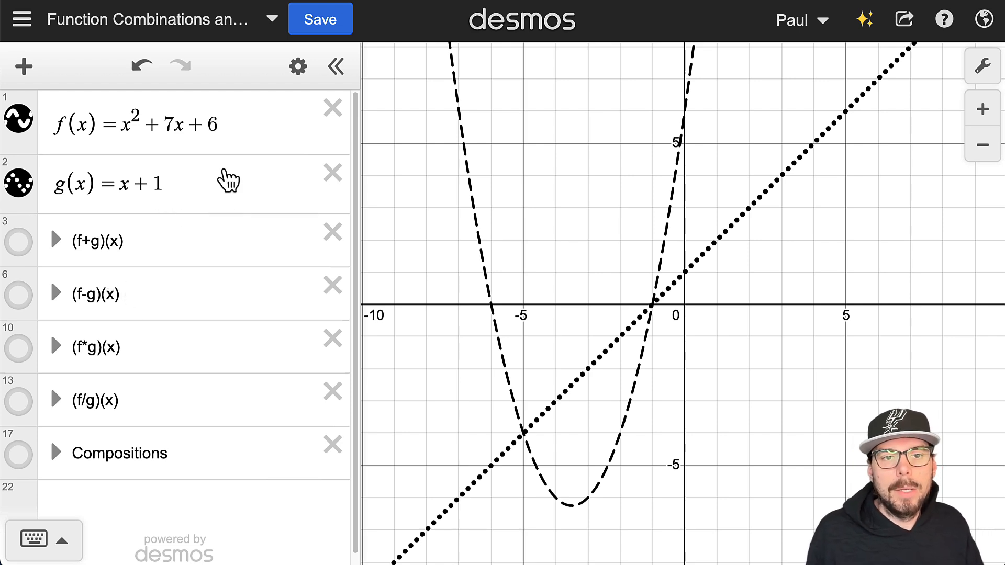
- Insert a new table directly below the g(x) expression
{"action": "left_click", "coordinate": [213, 181]}
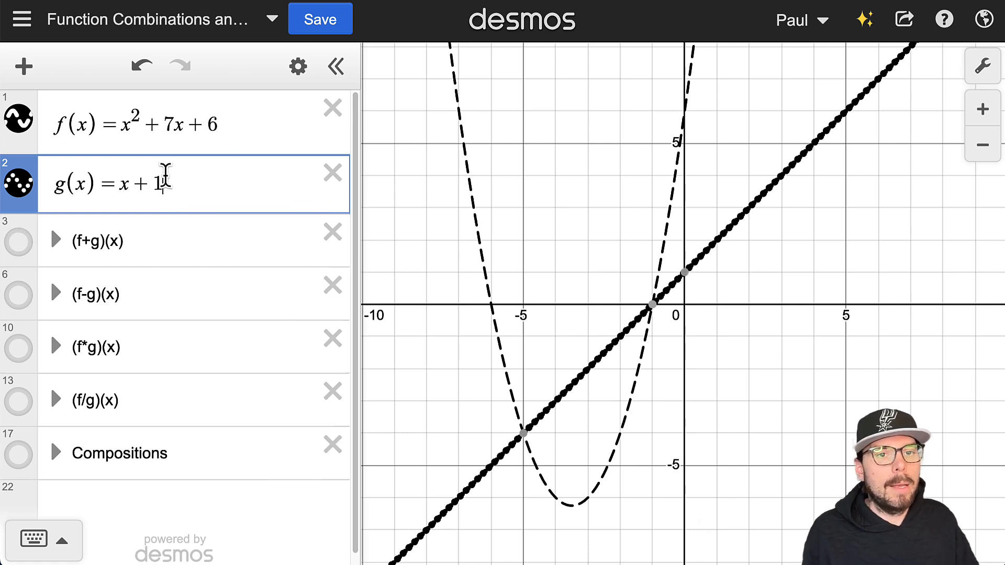
{"action": "left_click", "coordinate": [24, 66]}
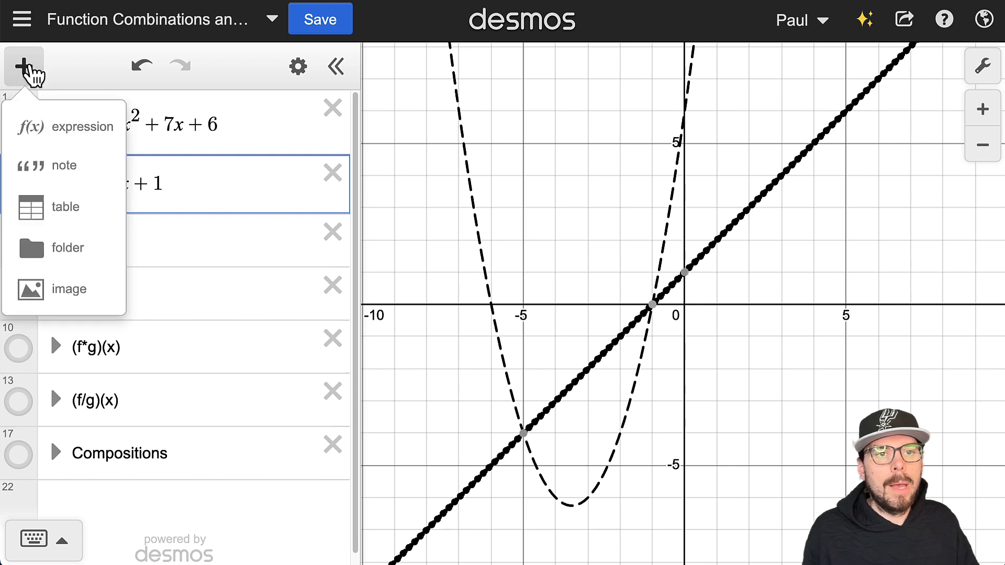
{"action": "left_click", "coordinate": [34, 210]}
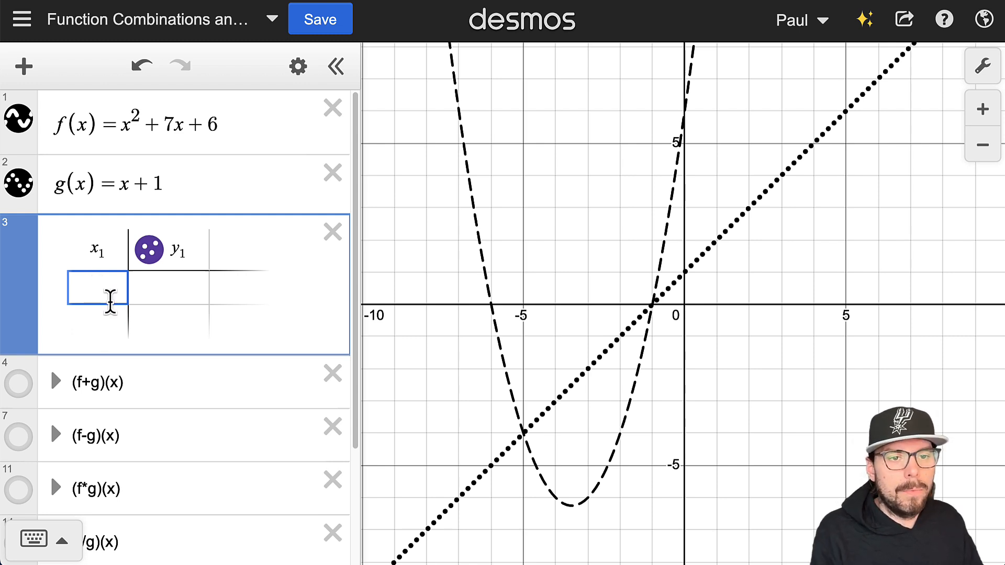
- Fill the table's x₁ column with the whole numbers from -3 to 3
{"action": "type", "text": "-3"}
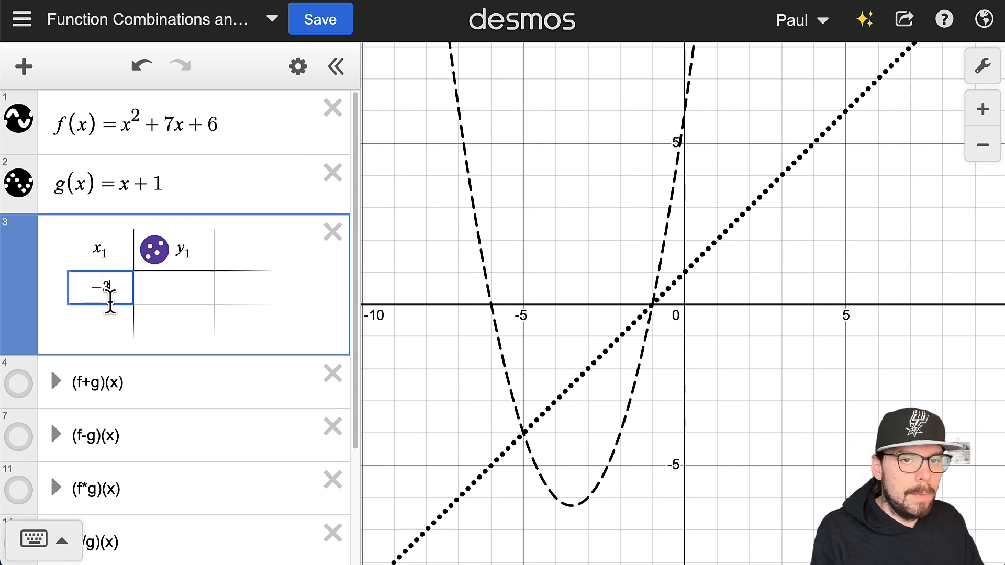
{"action": "key", "text": "Return"}
{"action": "type", "text": "-2"}
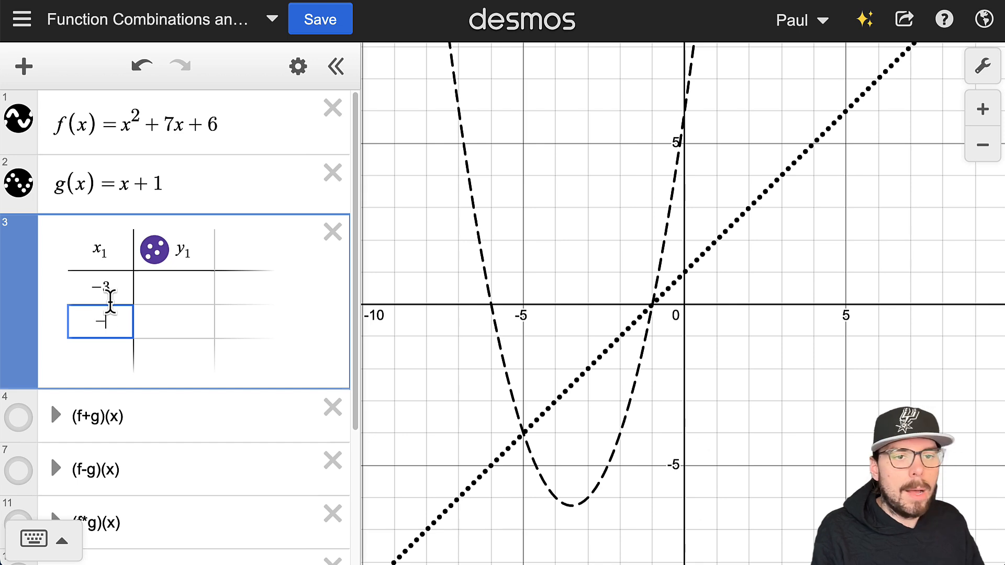
{"action": "key", "text": "Return"}
{"action": "key", "text": "Return"}
{"action": "key", "text": "Return"}
{"action": "key", "text": "Return"}
{"action": "key", "text": "Return"}
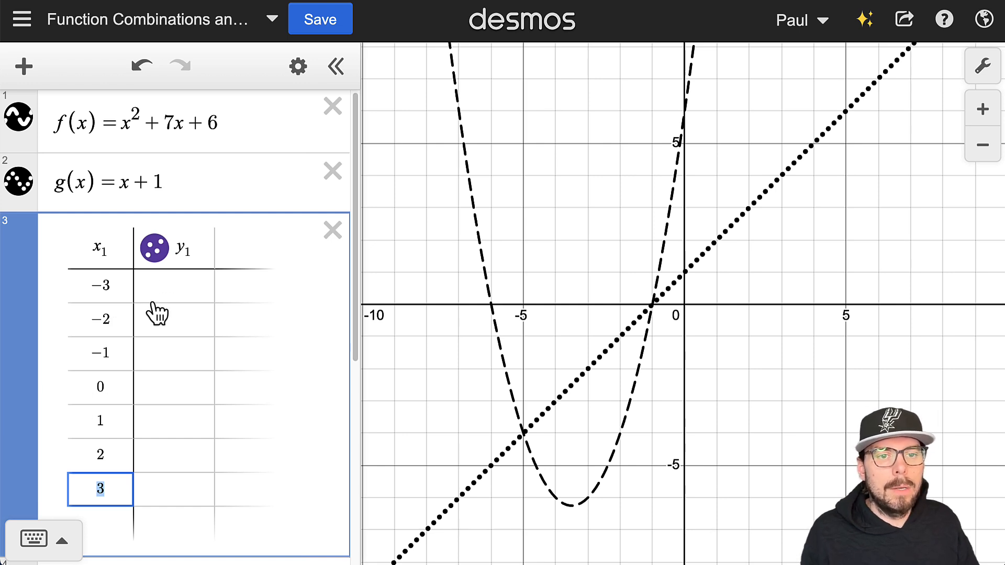
- Replace the y₁ heading of the table's second column with f(x₁)
{"action": "left_click_drag", "start_coordinate": [195, 252], "coordinate": [151, 268]}
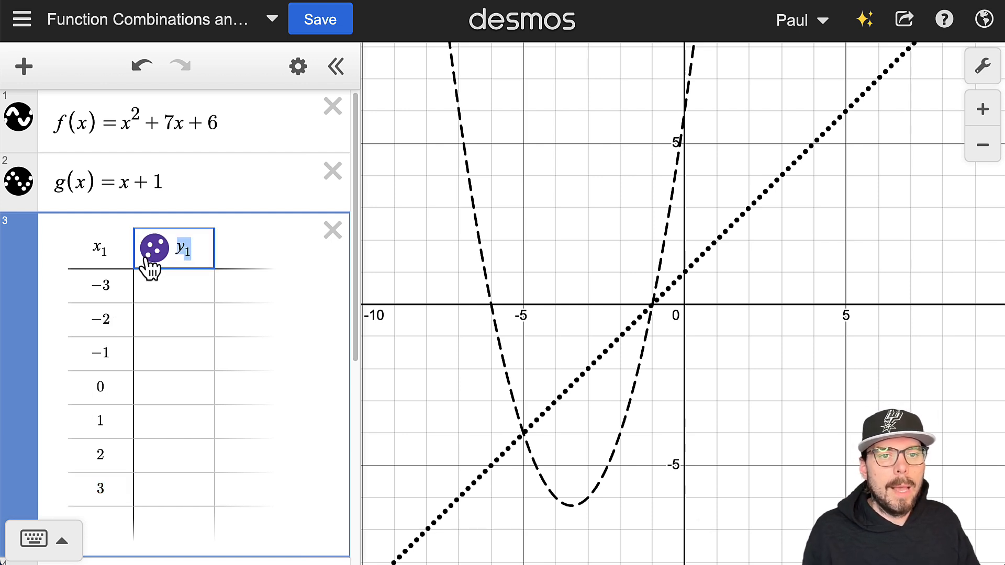
{"action": "key", "text": "BackSpace"}
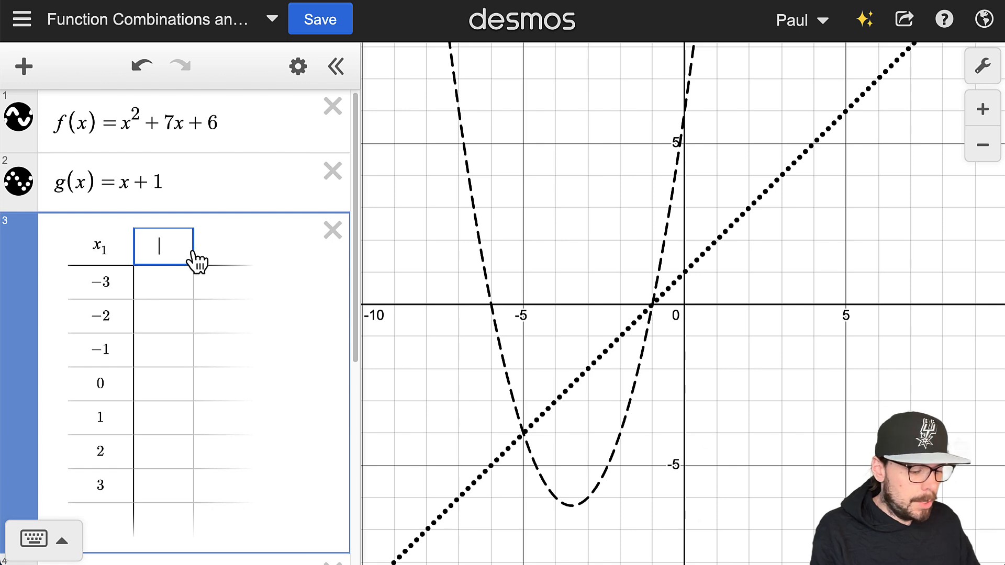
{"action": "type", "text": "f(x"}
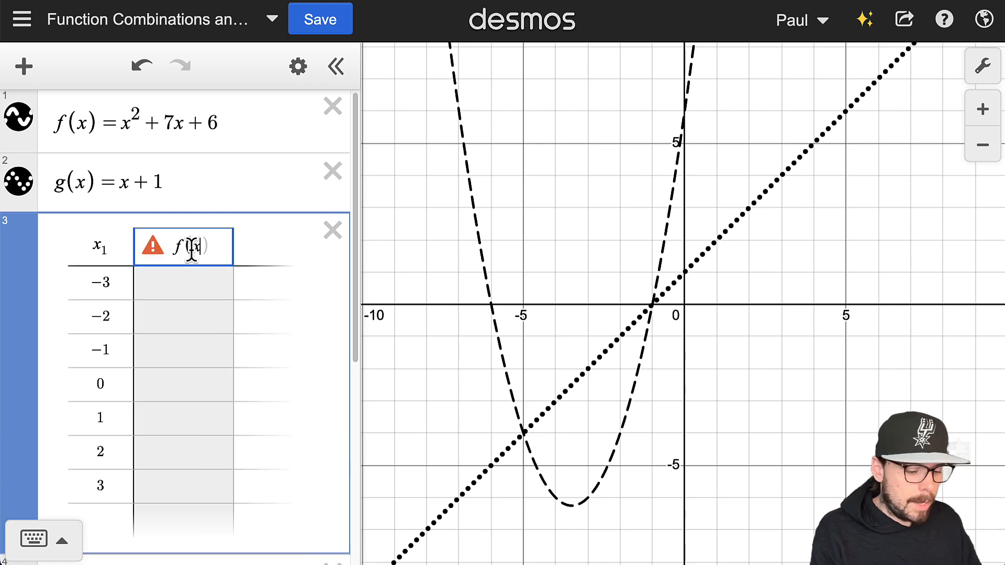
{"action": "type", "text": "1"}
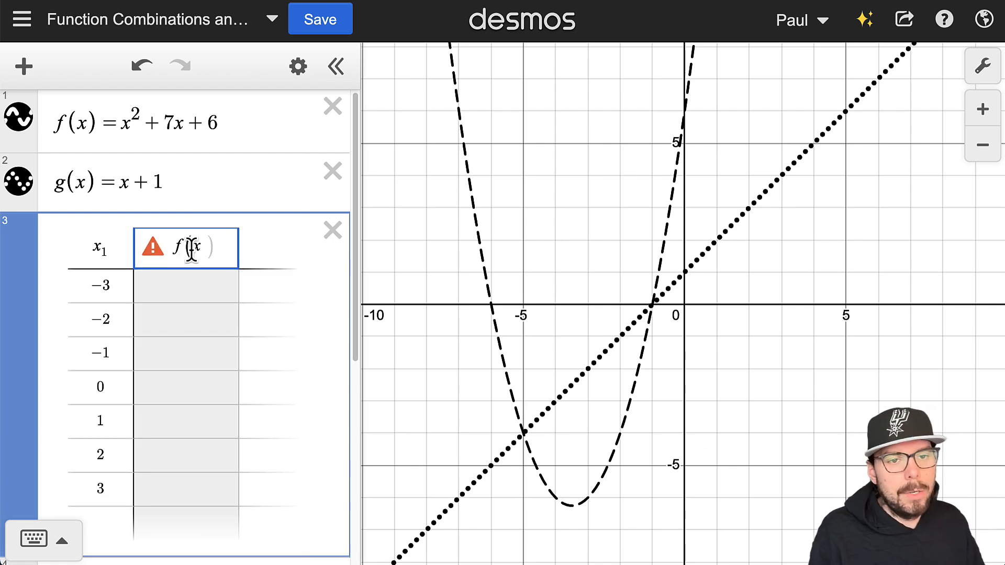
{"action": "type", "text": "1"}
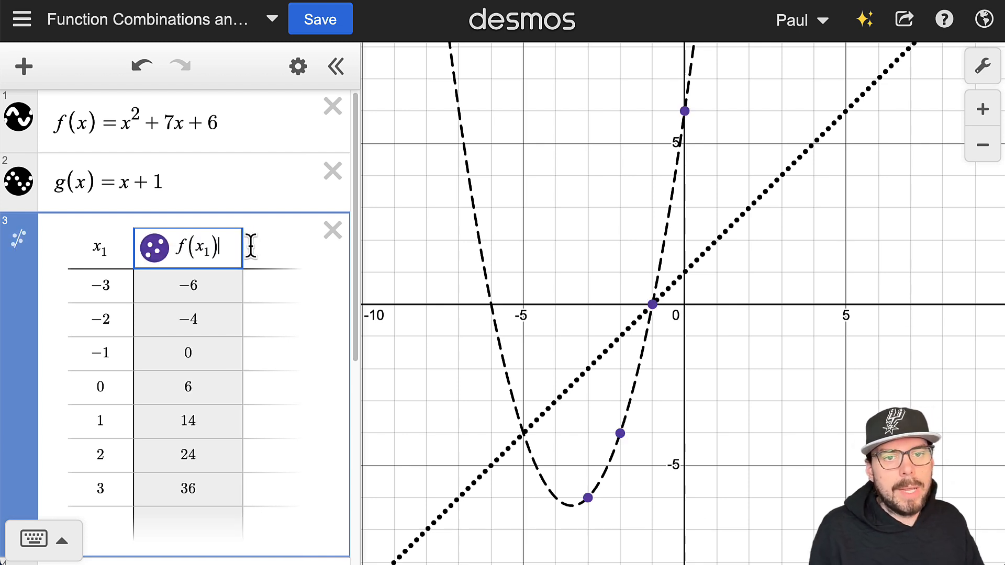
- Examine the letter and number layouts of the on-screen keypad, including the subscript key, and hide the keypad again
{"action": "left_click", "coordinate": [60, 547]}
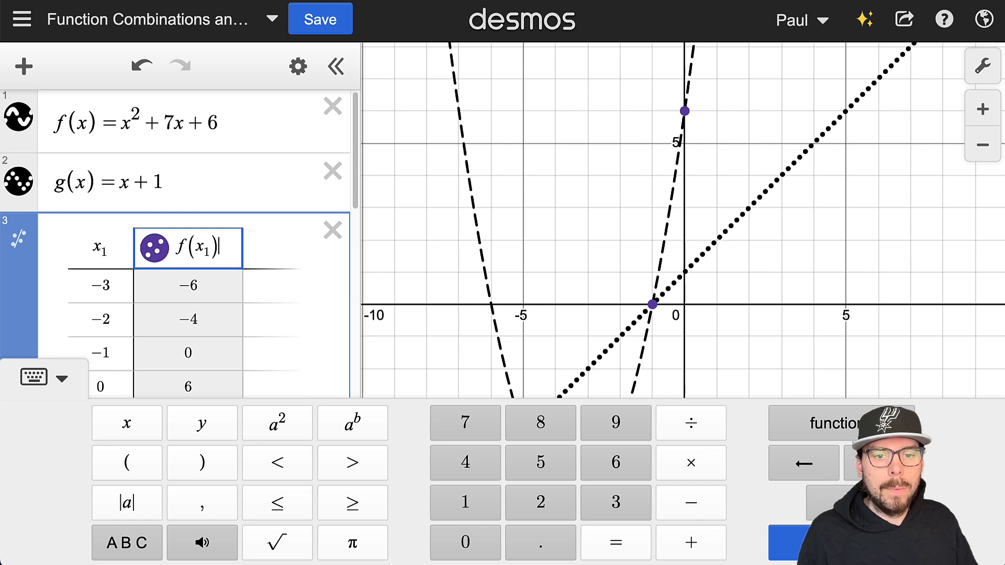
{"action": "left_click", "coordinate": [123, 544]}
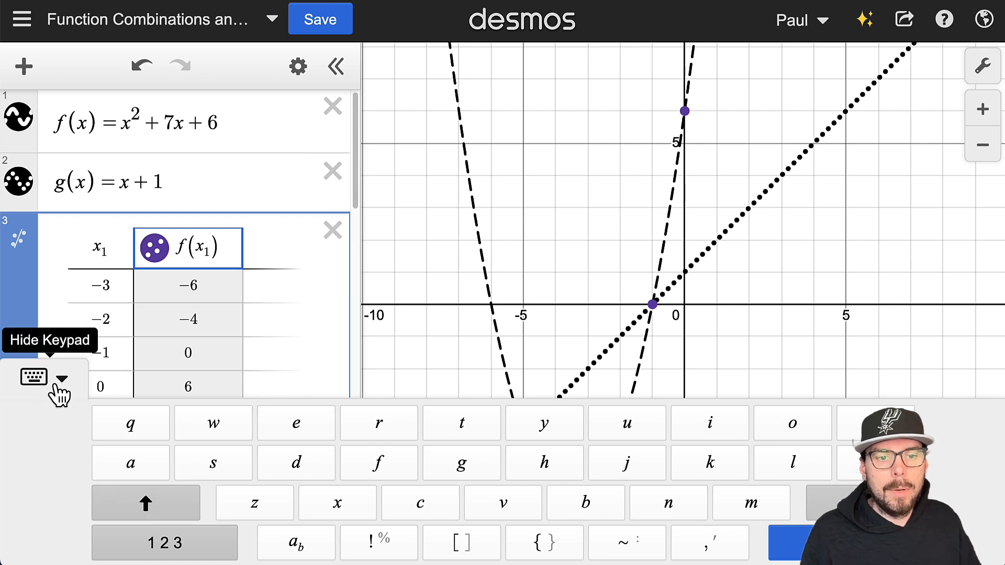
{"action": "left_click", "coordinate": [162, 545]}
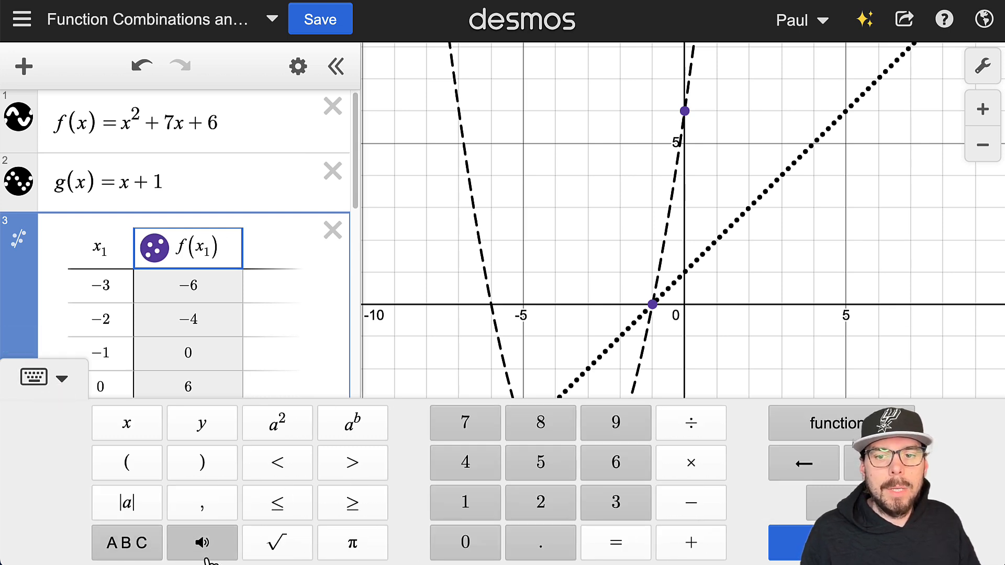
{"action": "left_click", "coordinate": [48, 387]}
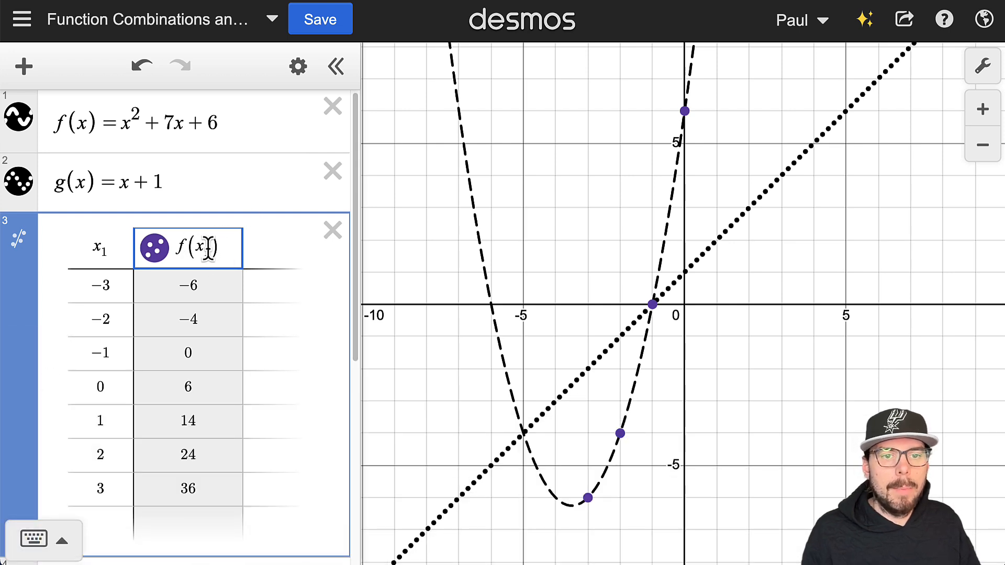
- Extend the heading of the table's second column to f(x₁)+g(x₁)
{"action": "left_click_drag", "start_coordinate": [178, 247], "coordinate": [210, 248]}
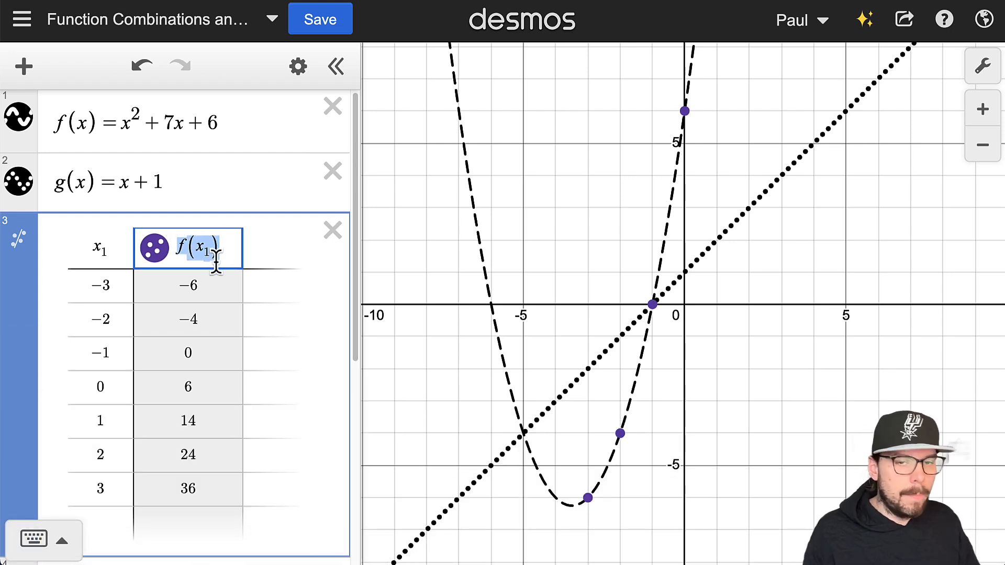
{"action": "left_click", "coordinate": [226, 256]}
{"action": "type", "text": "+"}
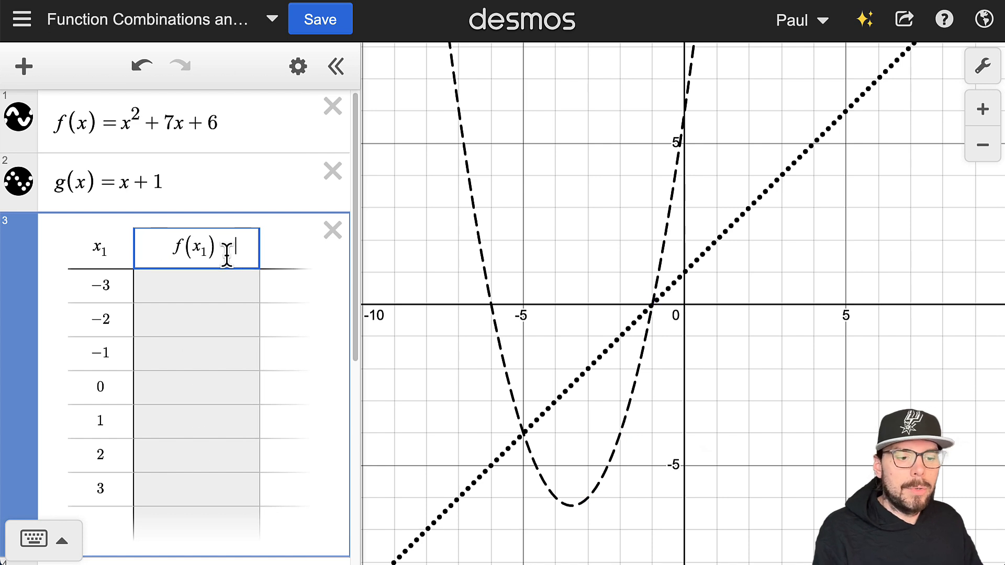
{"action": "type", "text": "f(x1)"}
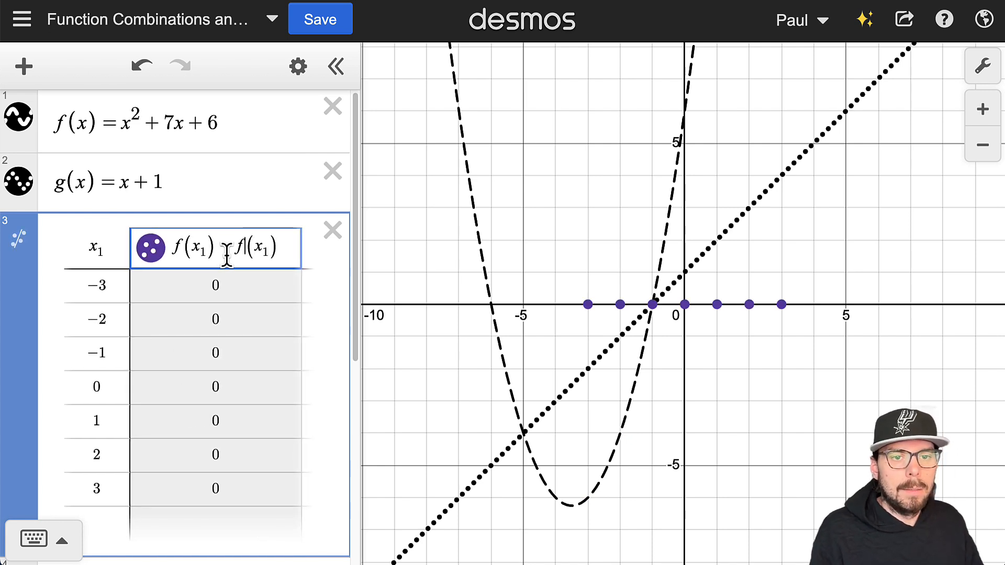
{"action": "key", "text": "BackSpace"}
{"action": "key", "text": "BackSpace"}
{"action": "type", "text": "+g"}
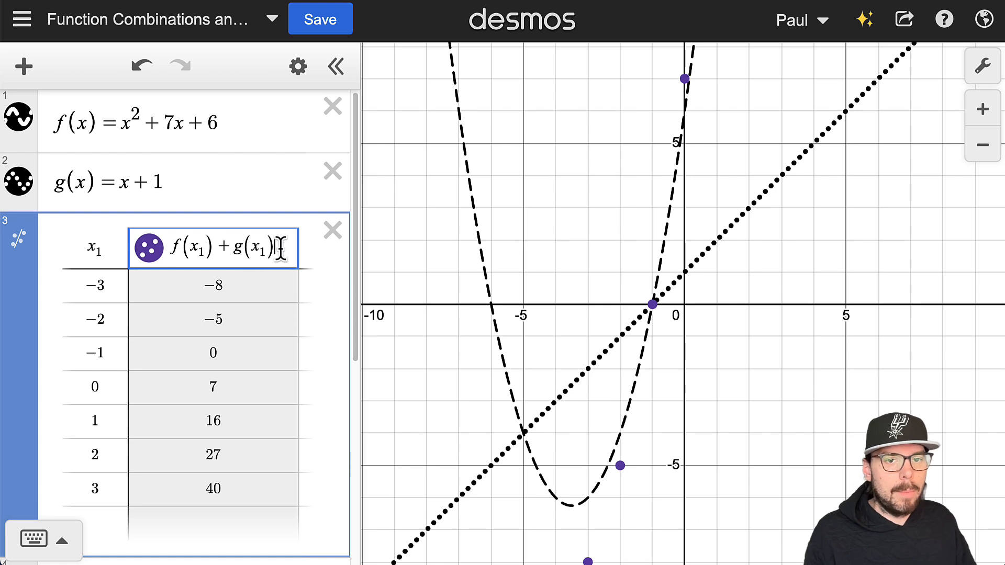
- Copy the f(x₁)+g(x₁) heading into a new adjacent column and change its operator to make f(x₁)−g(x₁)
{"action": "key", "text": "Right"}
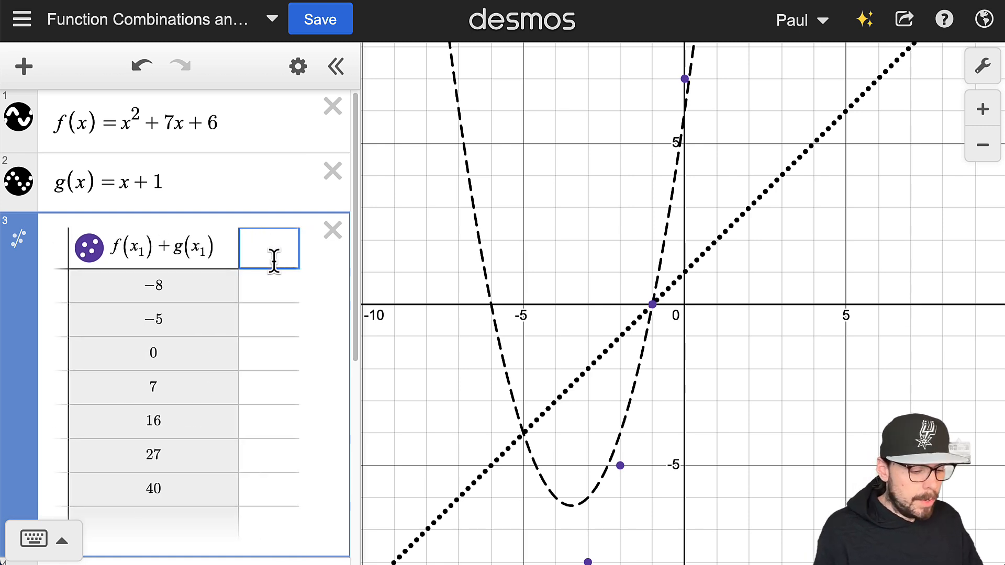
{"action": "left_click_drag", "start_coordinate": [221, 249], "coordinate": [143, 260]}
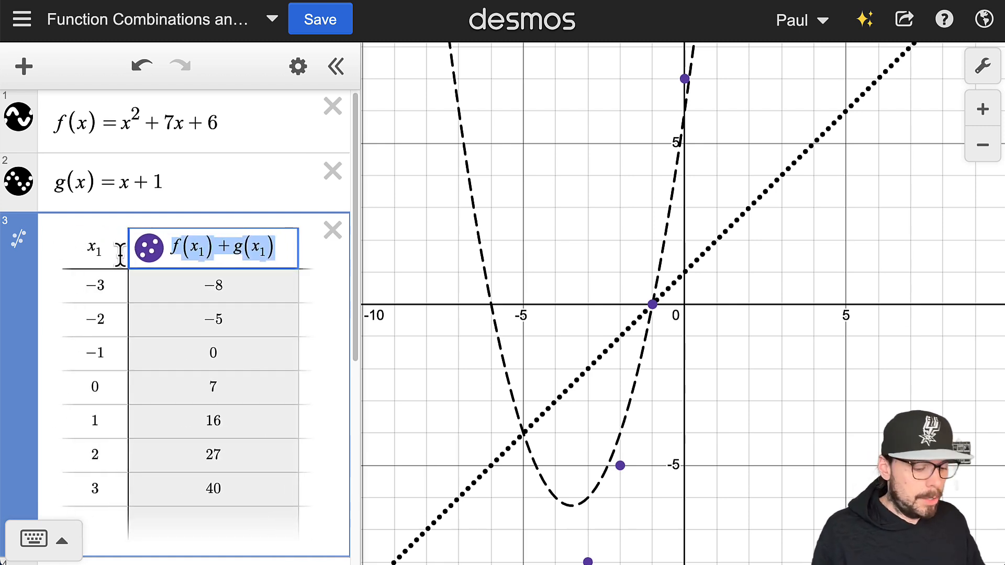
{"action": "key", "text": "ctrl+c"}
{"action": "key", "text": "Right"}
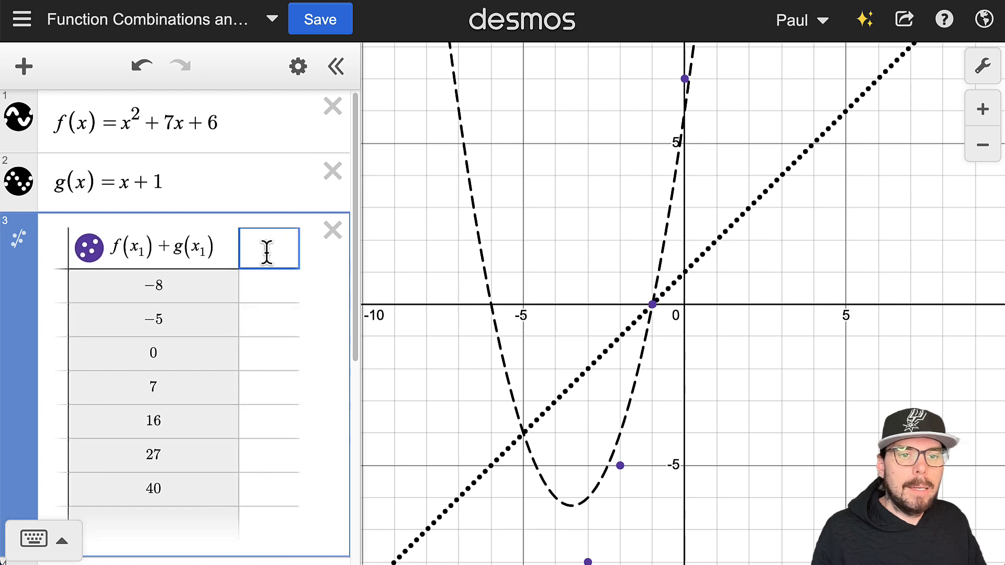
{"action": "key", "text": "ctrl+v"}
{"action": "left_click_drag", "start_coordinate": [227, 250], "coordinate": [215, 254]}
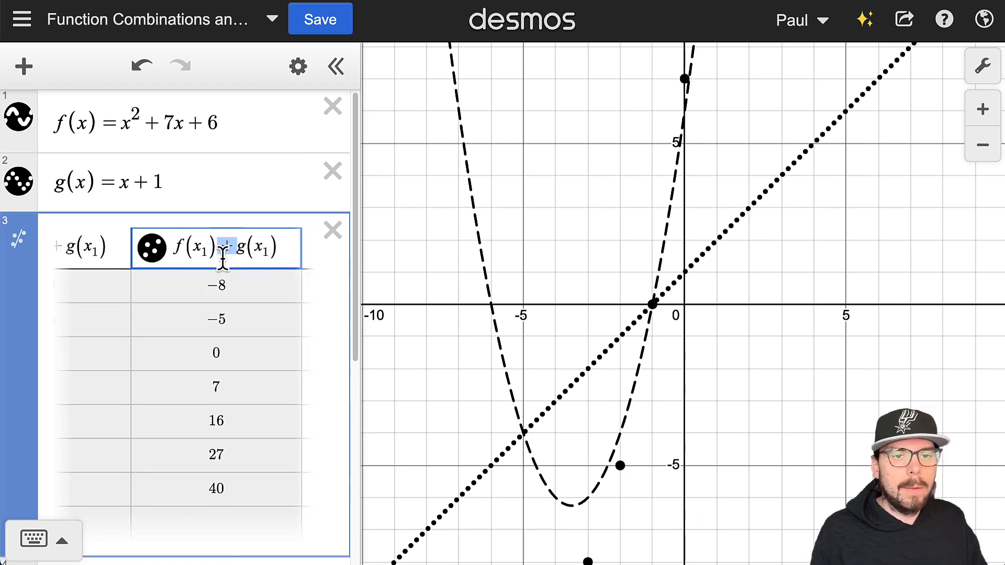
{"action": "key", "text": "BackSpace"}
{"action": "type", "text": "-"}
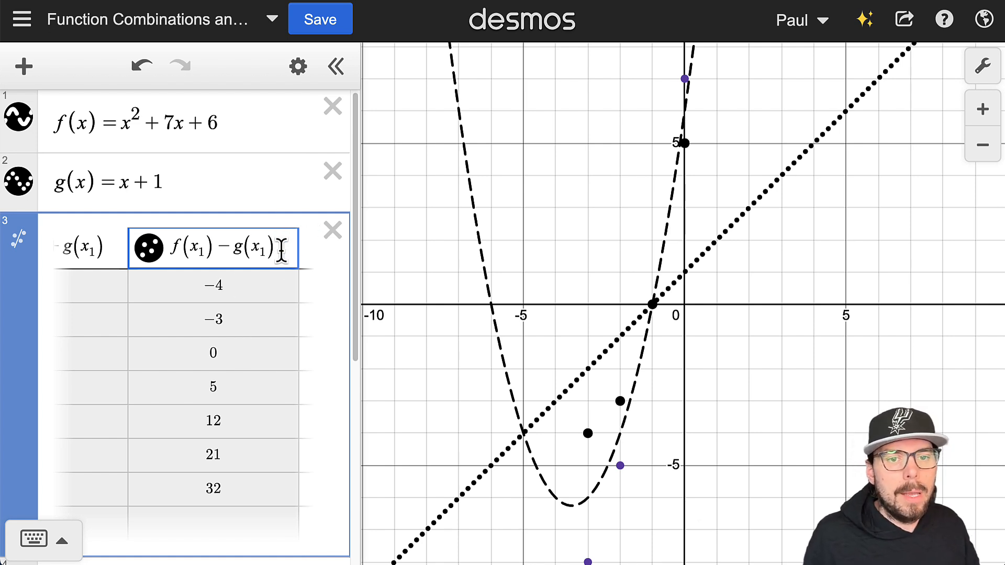
- Add a product column to the table by pasting the copied heading and changing it to f(x₁)·g(x₁)
{"action": "key", "text": "Right"}
{"action": "key", "text": "ctrl+v"}
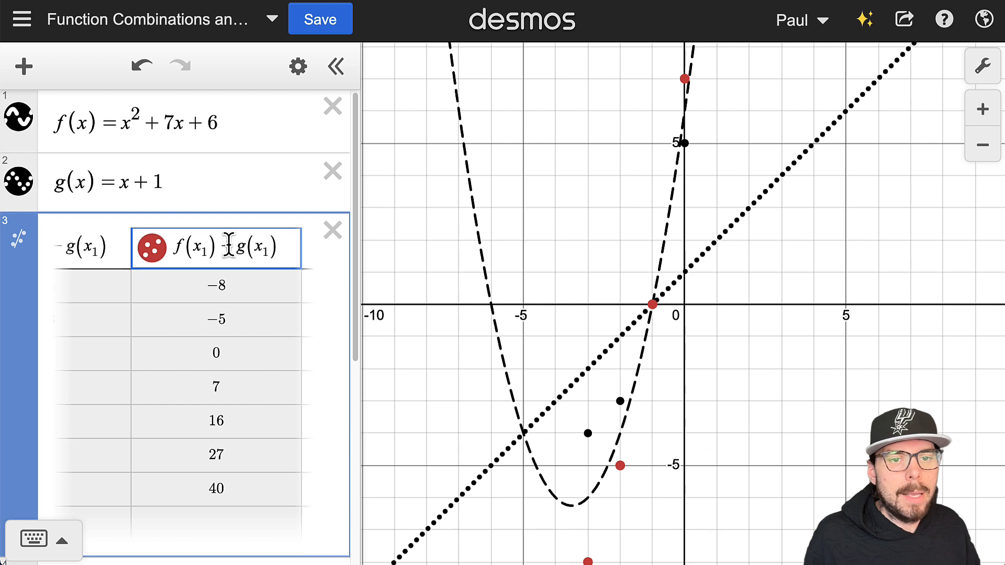
{"action": "left_click_drag", "start_coordinate": [230, 246], "coordinate": [224, 246]}
{"action": "type", "text": "*"}
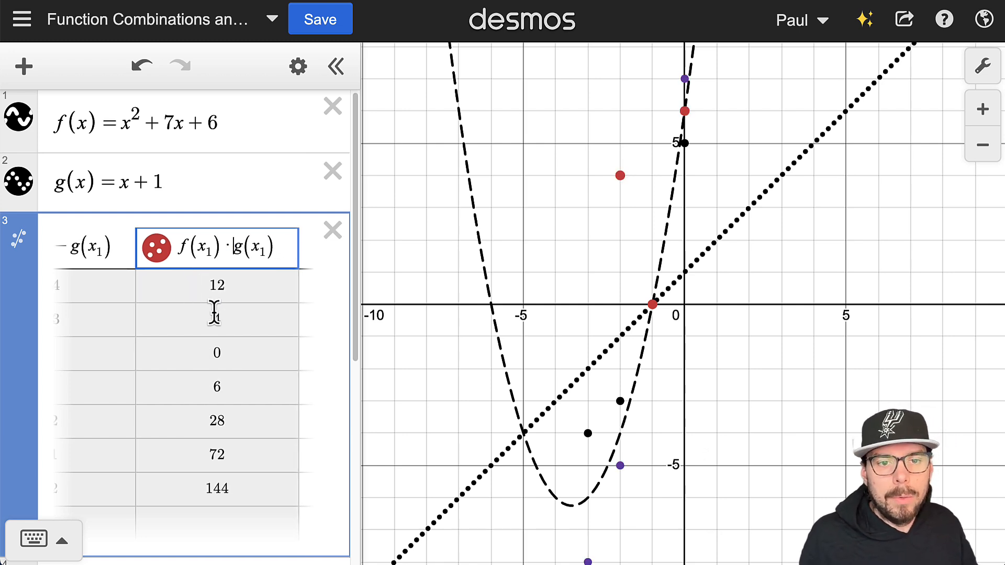
{"action": "left_click", "coordinate": [283, 243]}
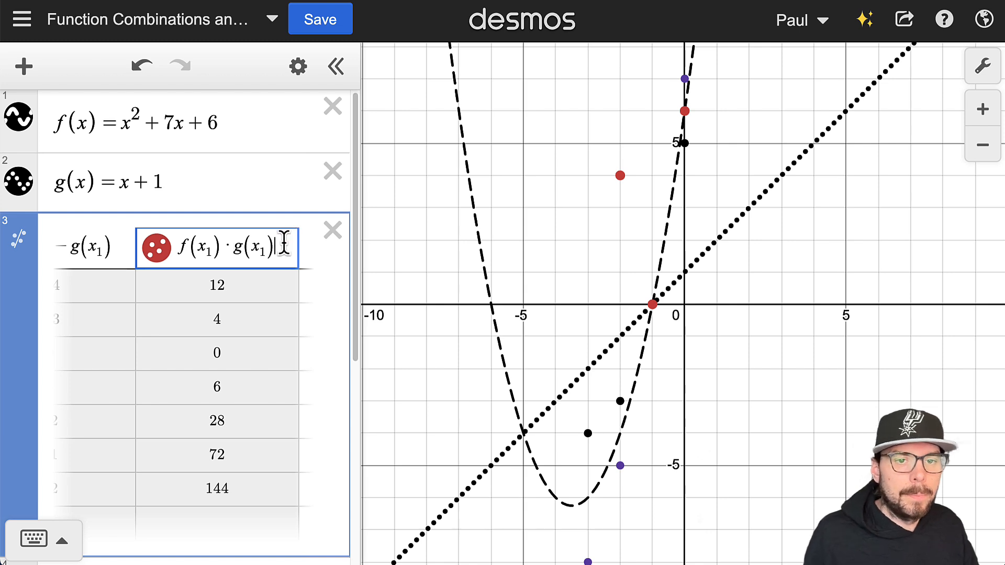
- Add a quotient column to the table, reworking the pasted heading into the fraction f(x₁) over g(x₁)
{"action": "key", "text": "Right"}
{"action": "key", "text": "super+v"}
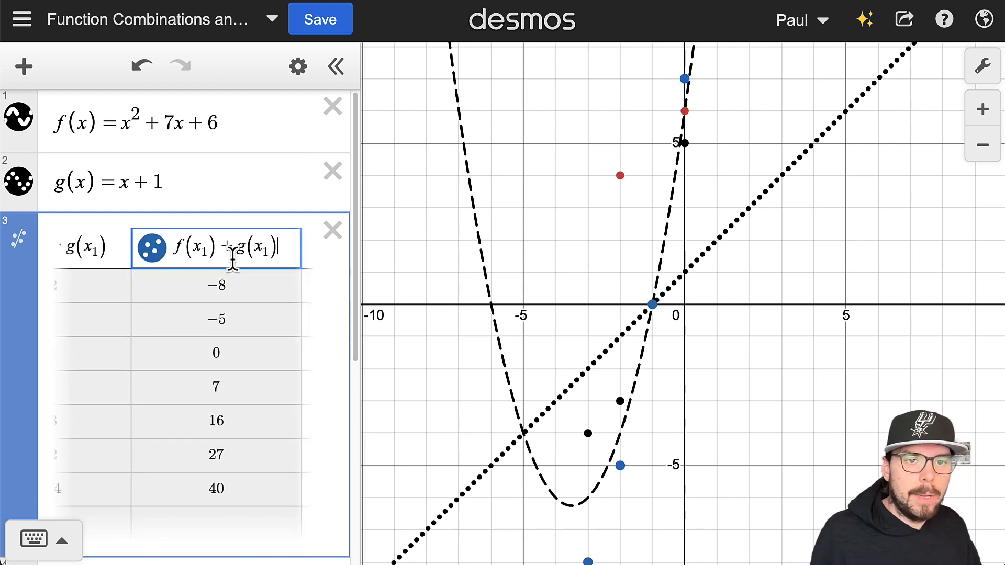
{"action": "left_click_drag", "start_coordinate": [229, 246], "coordinate": [224, 246]}
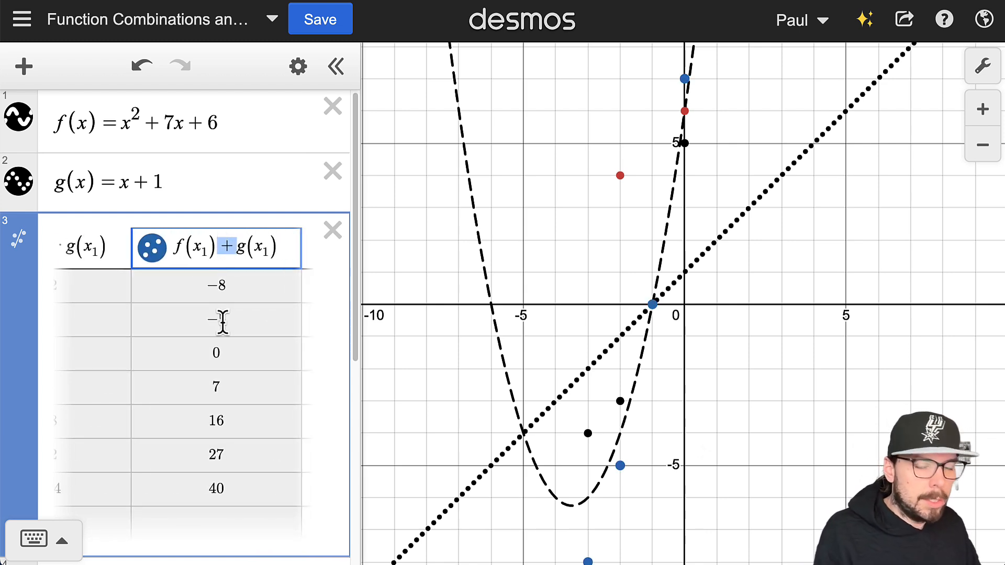
{"action": "type", "text": "/"}
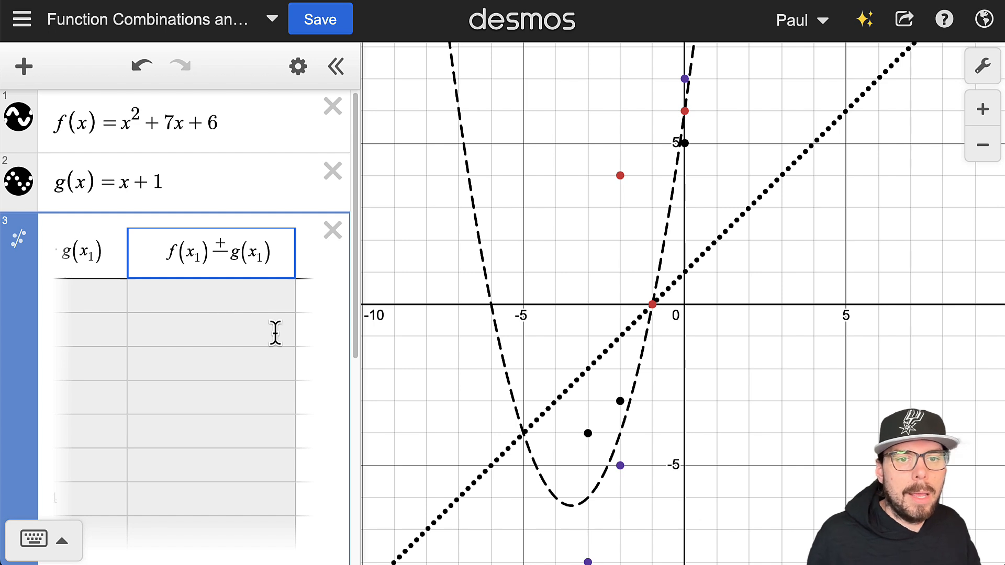
{"action": "key", "text": "BackSpace"}
{"action": "key", "text": "BackSpace"}
{"action": "type", "text": "/"}
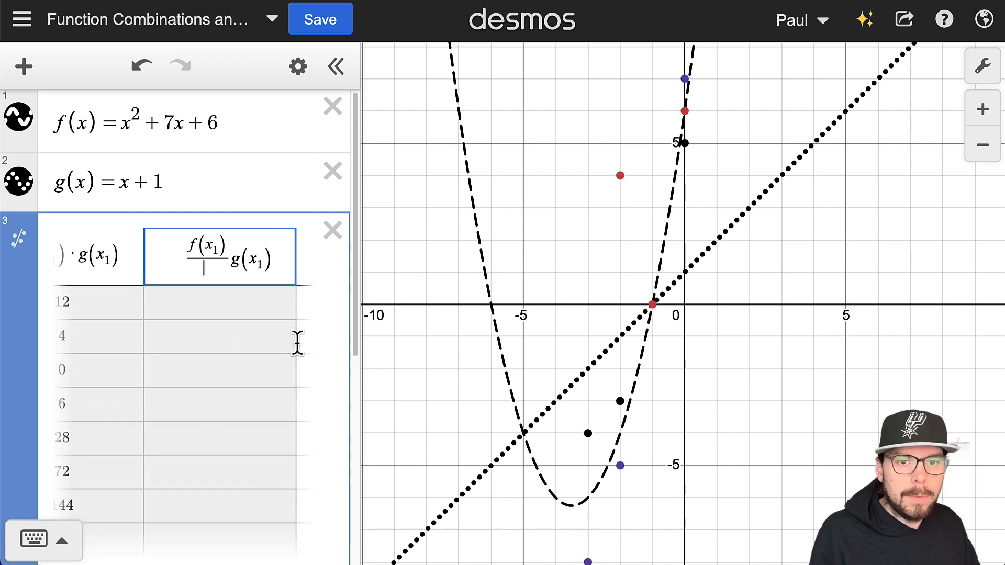
{"action": "left_click_drag", "start_coordinate": [229, 269], "coordinate": [254, 265]}
{"action": "left_click", "coordinate": [246, 264]}
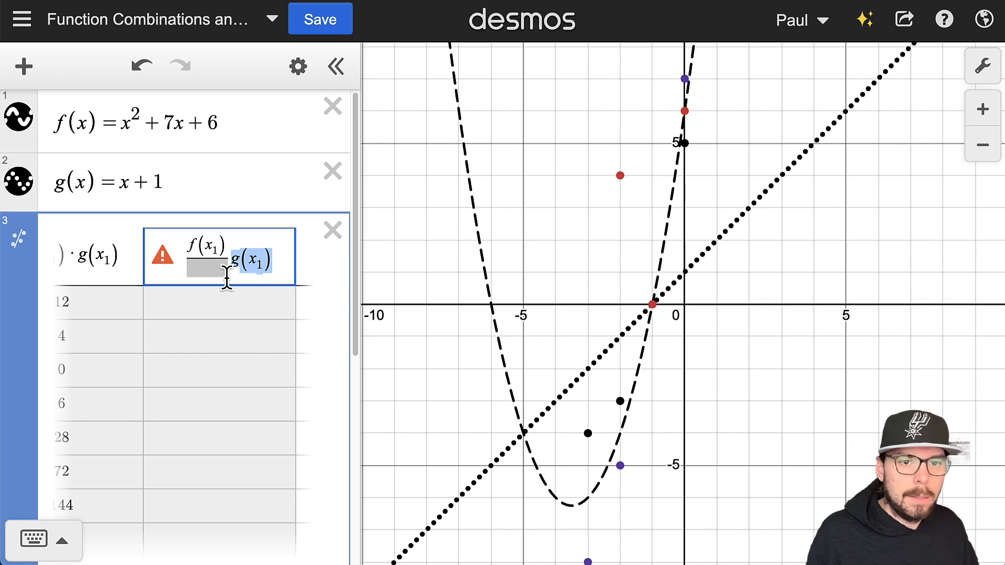
{"action": "key", "text": "BackSpace"}
{"action": "key", "text": "ctrl+v"}
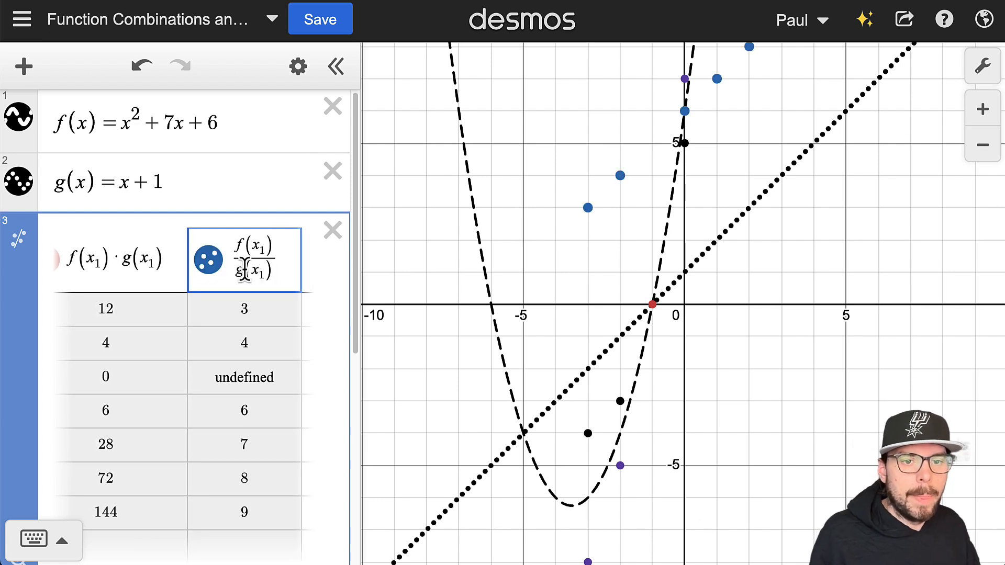
- Reduce the page zoom and widen the expression list enough to fit all the table's columns
{"action": "double_click", "coordinate": [208, 379]}
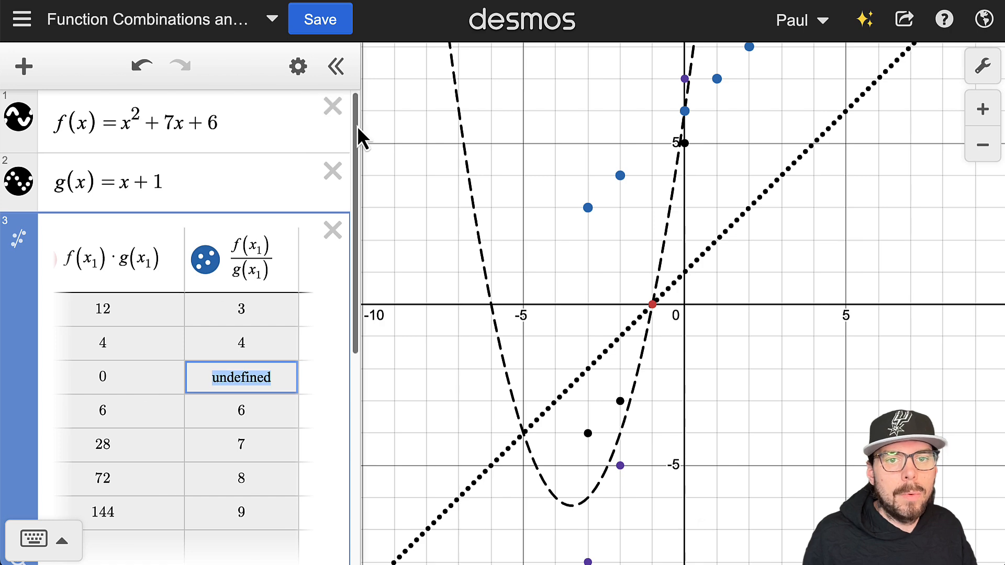
{"action": "key", "text": "ctrl+minus"}
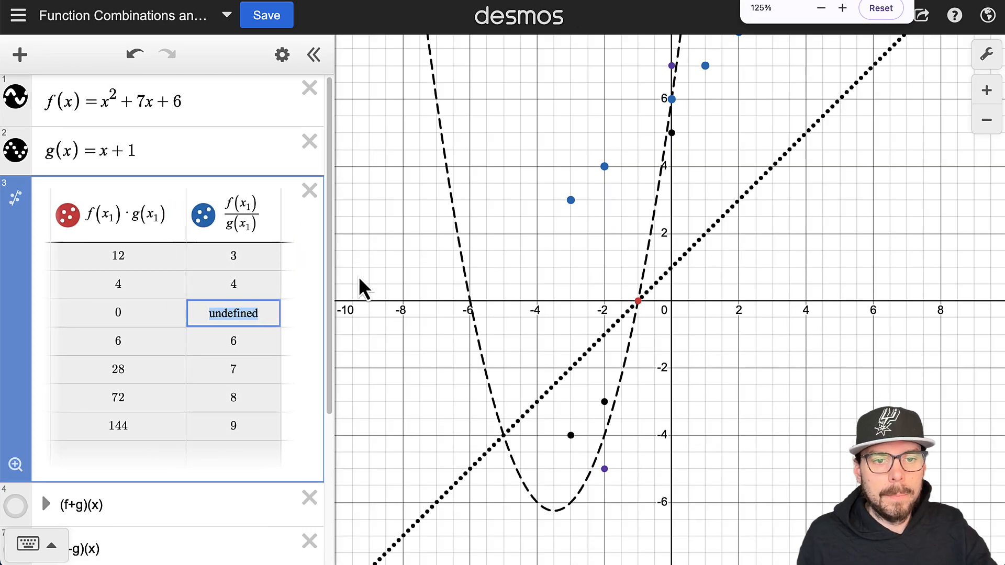
{"action": "key", "text": "ctrl+minus"}
{"action": "left_click_drag", "start_coordinate": [321, 294], "coordinate": [616, 293]}
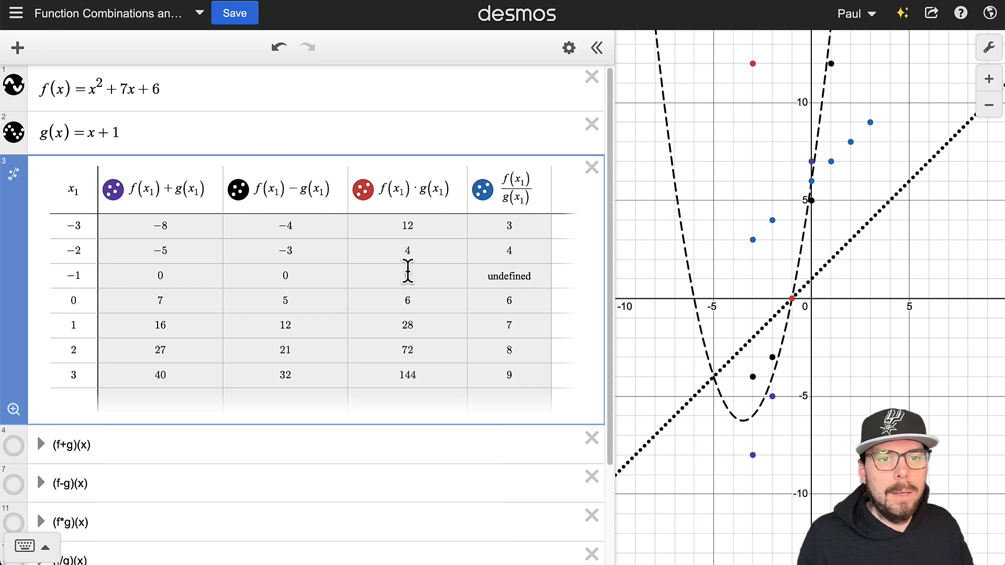
- Hide the plotted points of the quotient, product, difference and sum columns in the table
{"action": "left_click", "coordinate": [482, 189]}
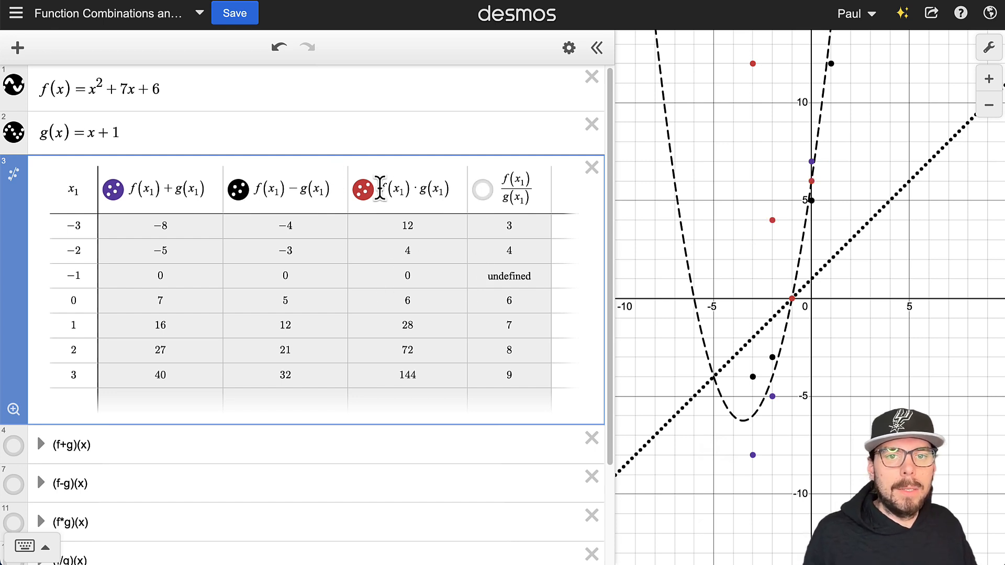
{"action": "left_click", "coordinate": [363, 190]}
{"action": "left_click", "coordinate": [238, 191]}
{"action": "left_click", "coordinate": [113, 190]}
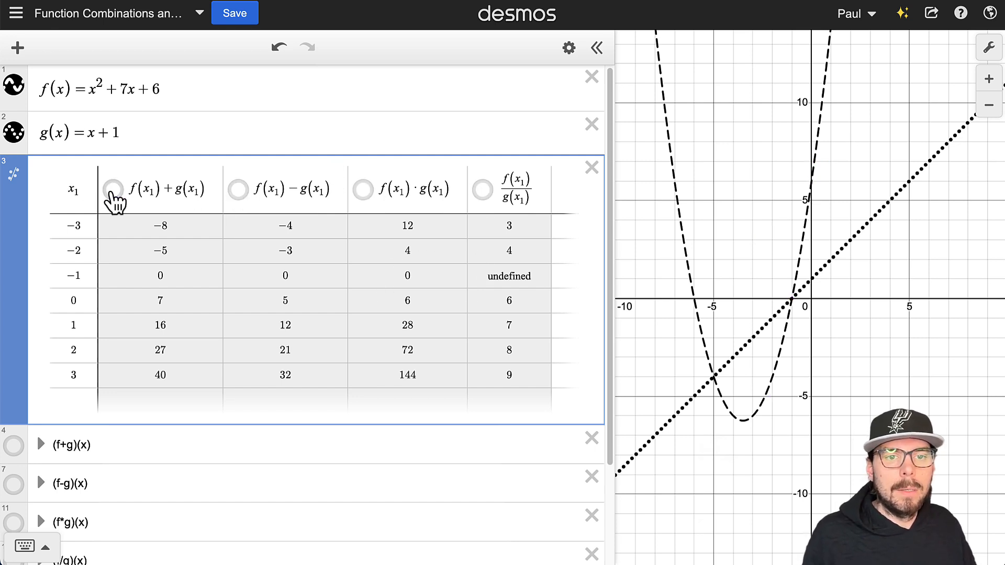
- Highlight the quotient and x₁ entries in the table's -1 row, and delete the whole table
{"action": "left_click_drag", "start_coordinate": [478, 277], "coordinate": [532, 280]}
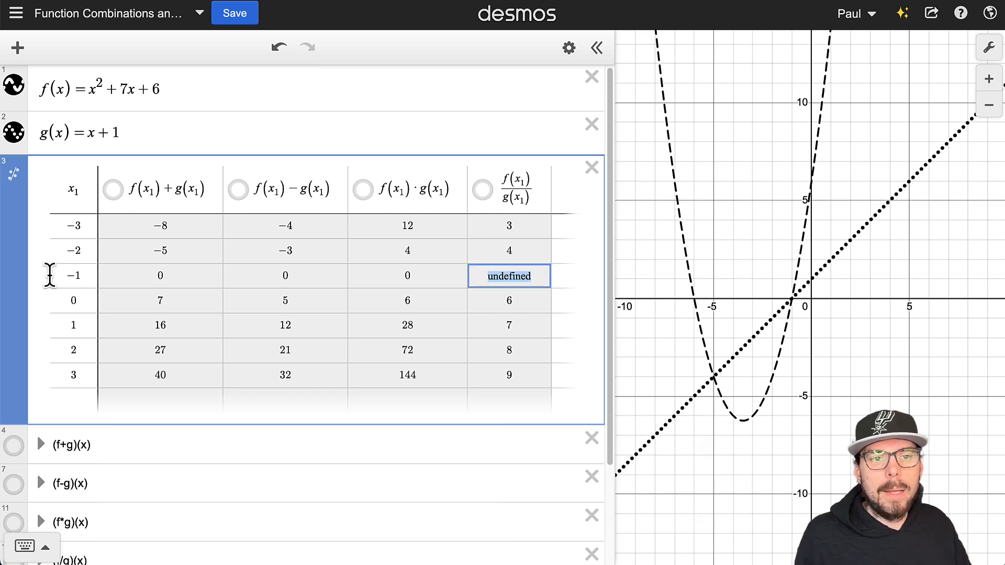
{"action": "left_click_drag", "start_coordinate": [58, 281], "coordinate": [83, 272]}
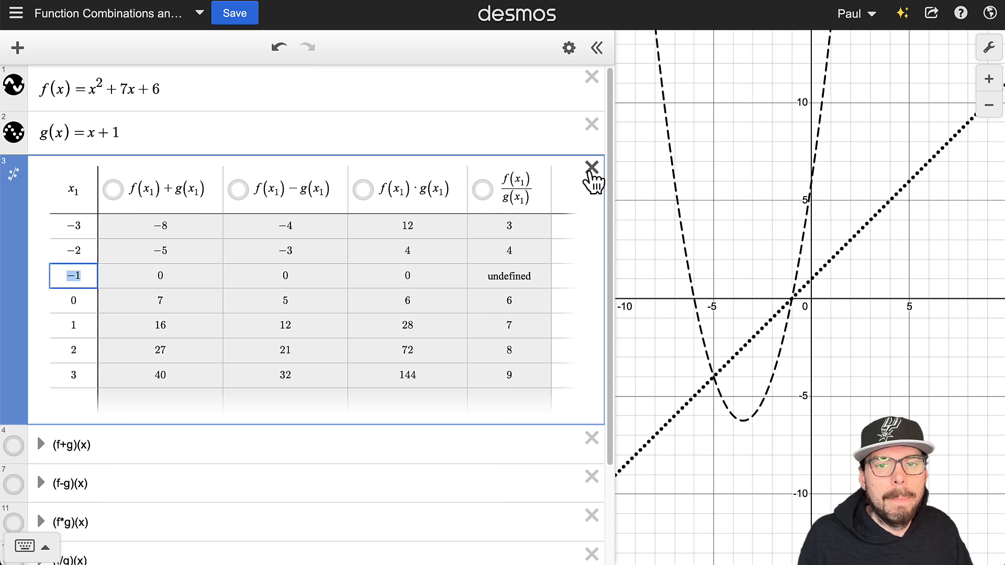
{"action": "left_click", "coordinate": [592, 171]}
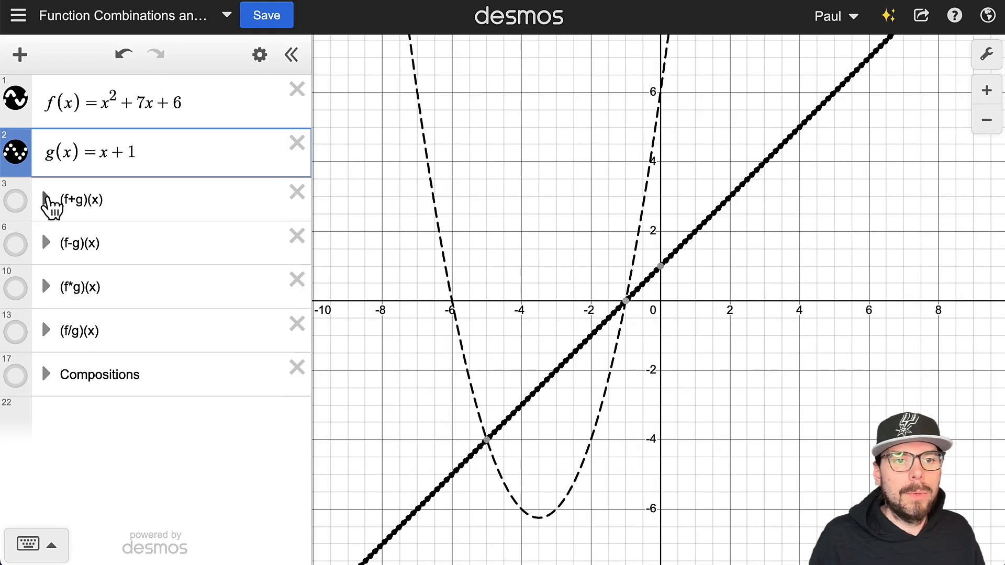
- Show the (f+g)(x) folder's graphs and hide the separate f(x) and g(x) curves
{"action": "left_click", "coordinate": [16, 202]}
{"action": "left_click", "coordinate": [16, 202]}
{"action": "left_click", "coordinate": [16, 202]}
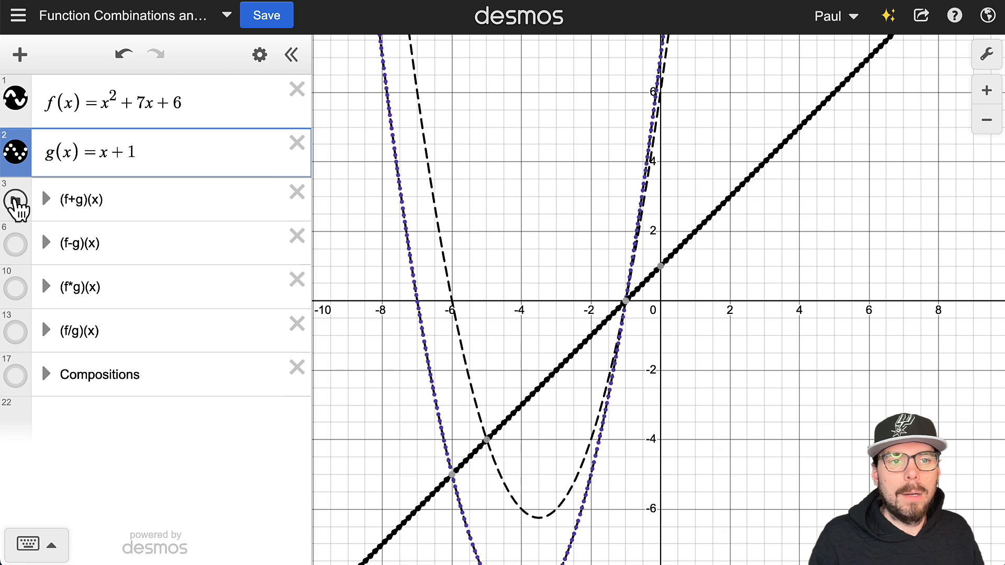
{"action": "left_click", "coordinate": [16, 152]}
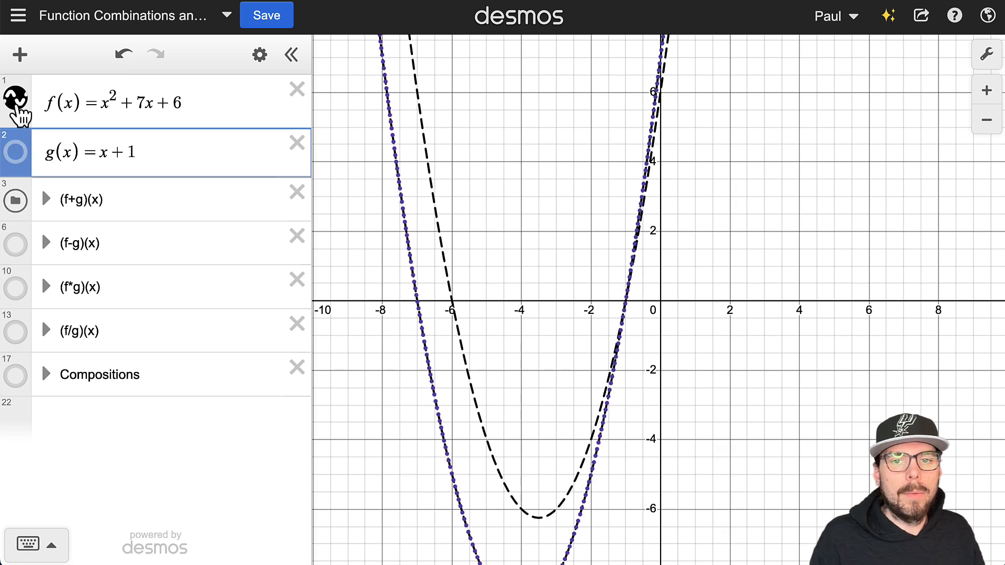
{"action": "left_click", "coordinate": [15, 100]}
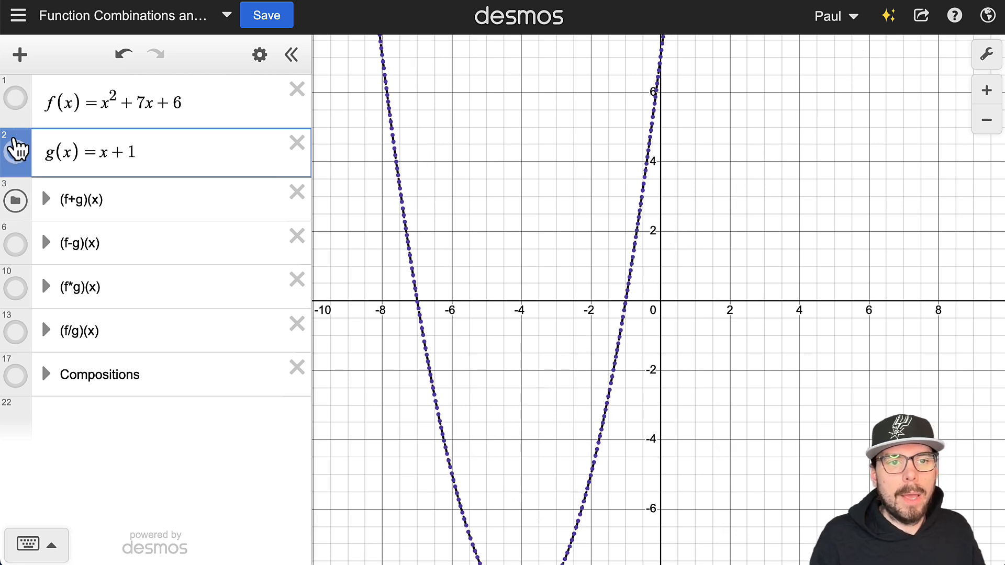
{"action": "left_click", "coordinate": [15, 201]}
{"action": "left_click", "coordinate": [16, 201]}
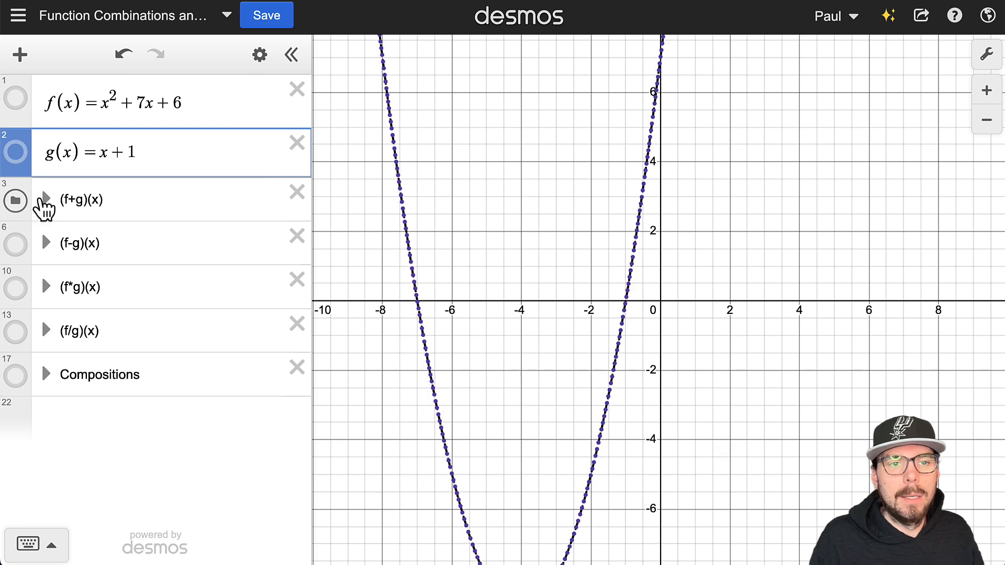
- Expand the (f+g)(x) folder and hide the curves of both x²+8x+7 and f(x)+g(x)
{"action": "left_click", "coordinate": [45, 200]}
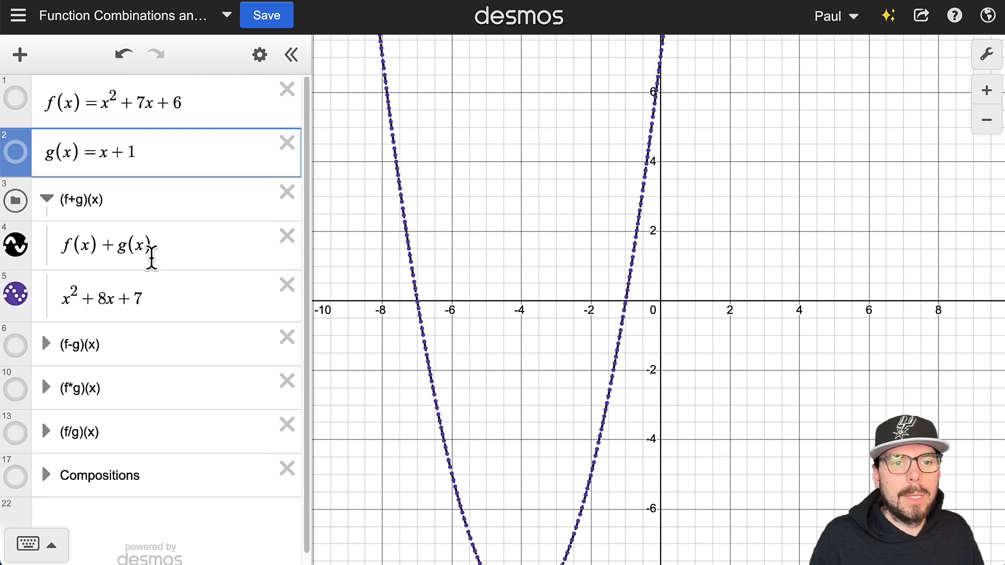
{"action": "scroll", "coordinate": [151, 256], "scroll_direction": "down", "scroll_amount": 1}
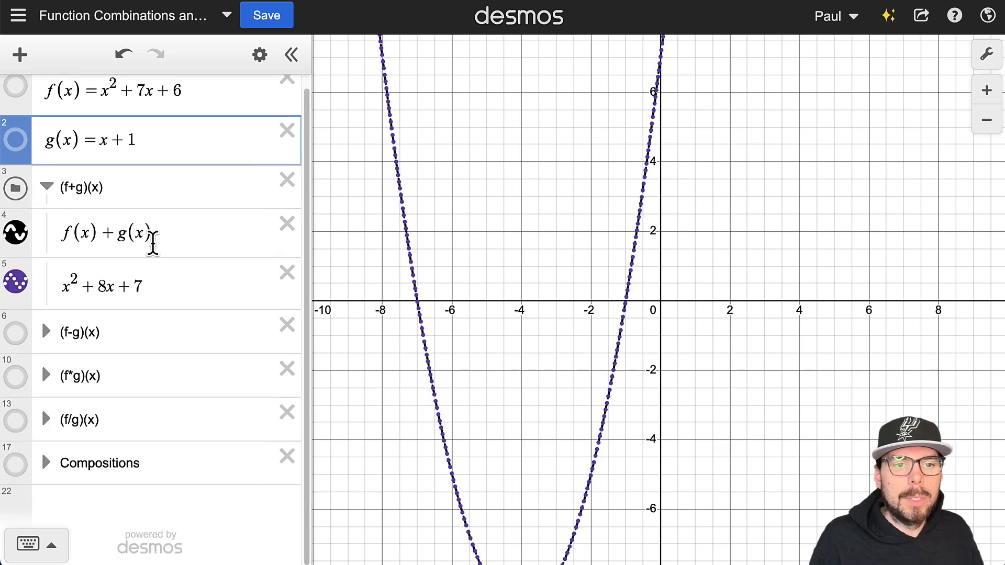
{"action": "left_click_drag", "start_coordinate": [152, 241], "coordinate": [47, 254]}
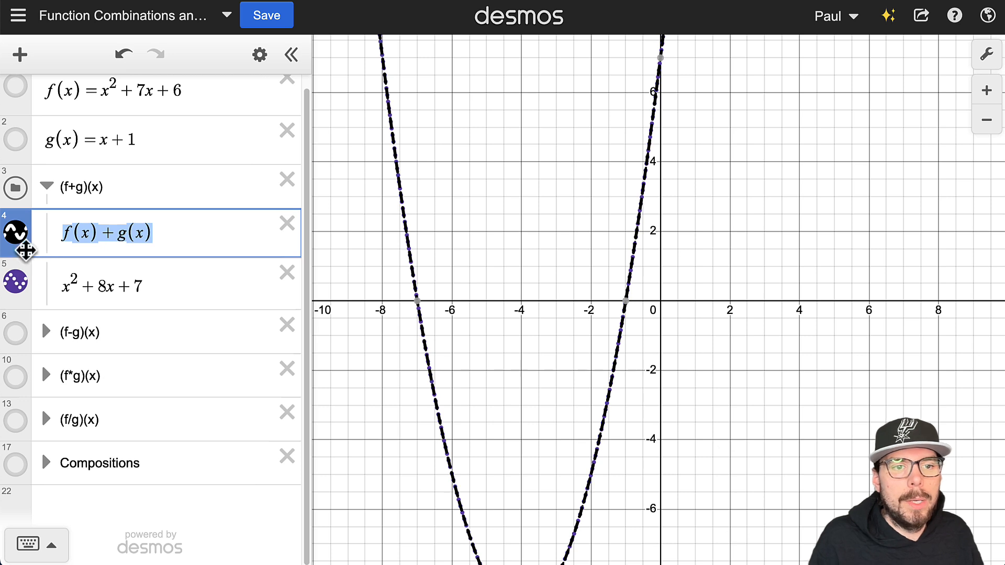
{"action": "left_click", "coordinate": [17, 282]}
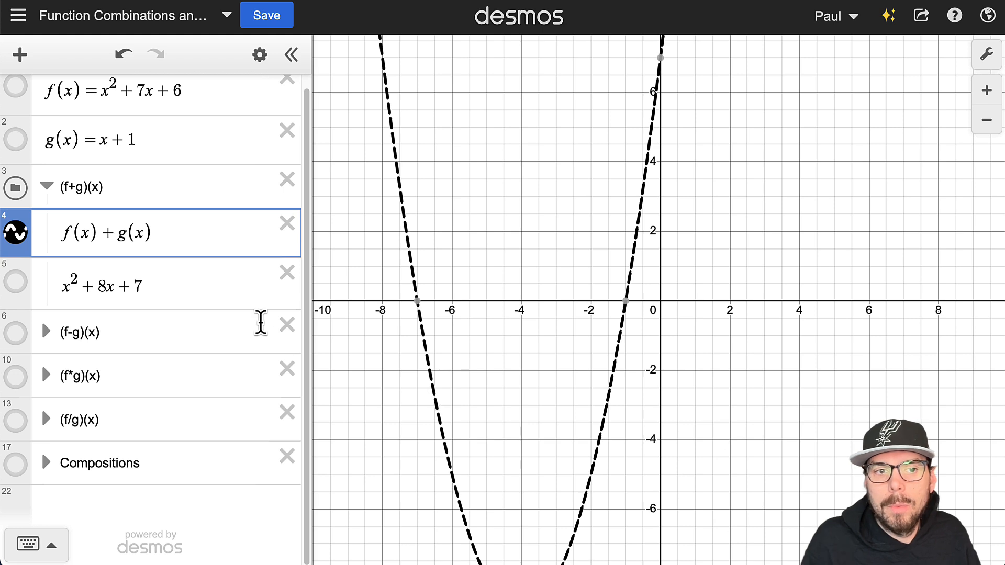
{"action": "left_click", "coordinate": [15, 232]}
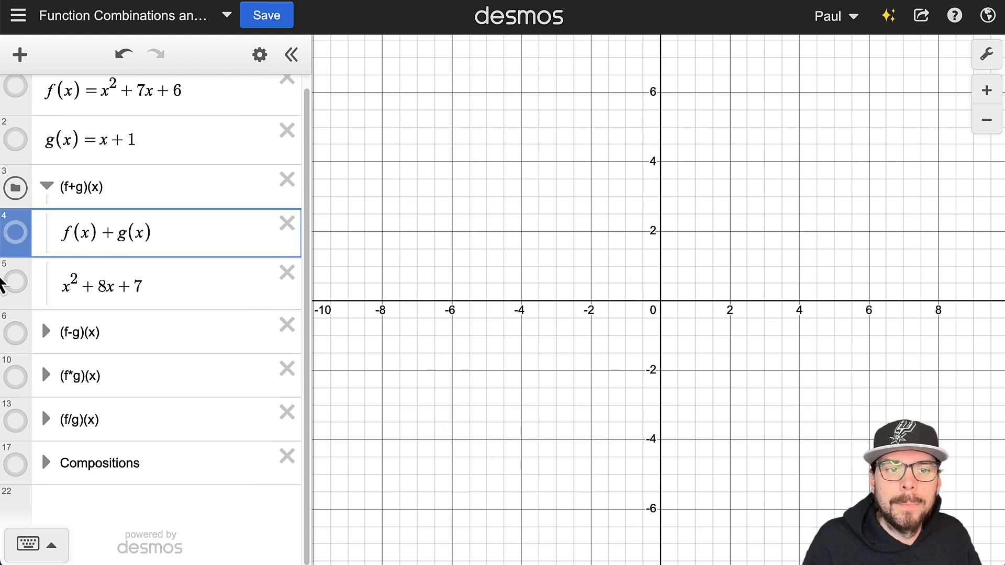
- Show x²+8x+7, check it against the handwritten sum in MTH111-2.1.pdf, and overlay the f(x)+g(x) curve for comparison
{"action": "left_click", "coordinate": [15, 282]}
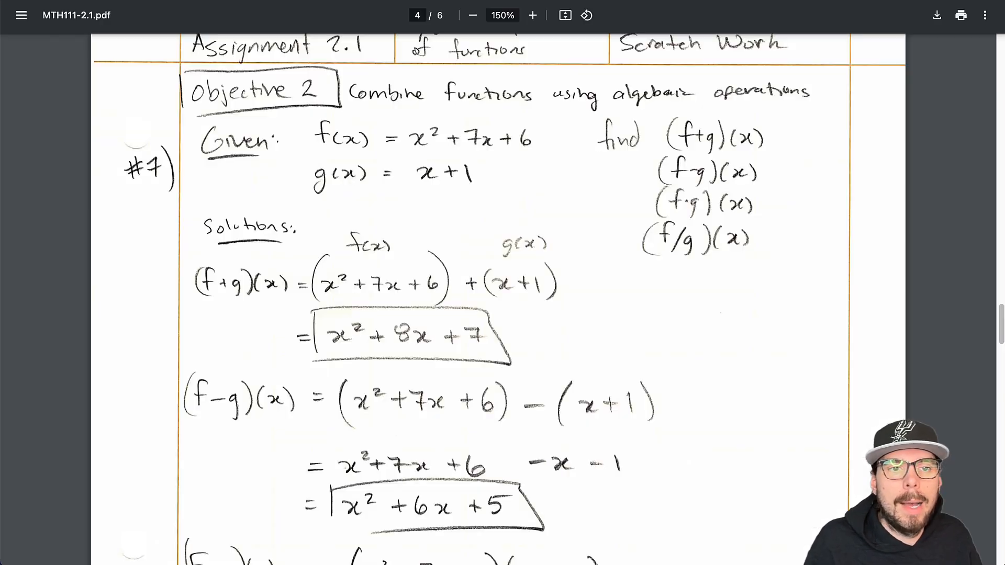
{"action": "scroll", "coordinate": [475, 281], "scroll_direction": "down", "scroll_amount": 2}
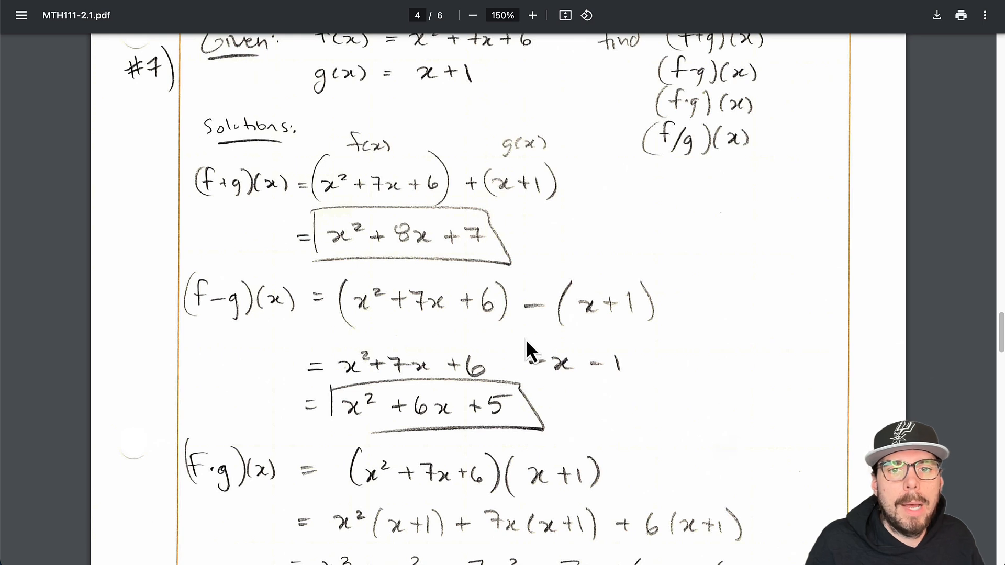
{"action": "scroll", "coordinate": [468, 278], "scroll_direction": "up", "scroll_amount": 1}
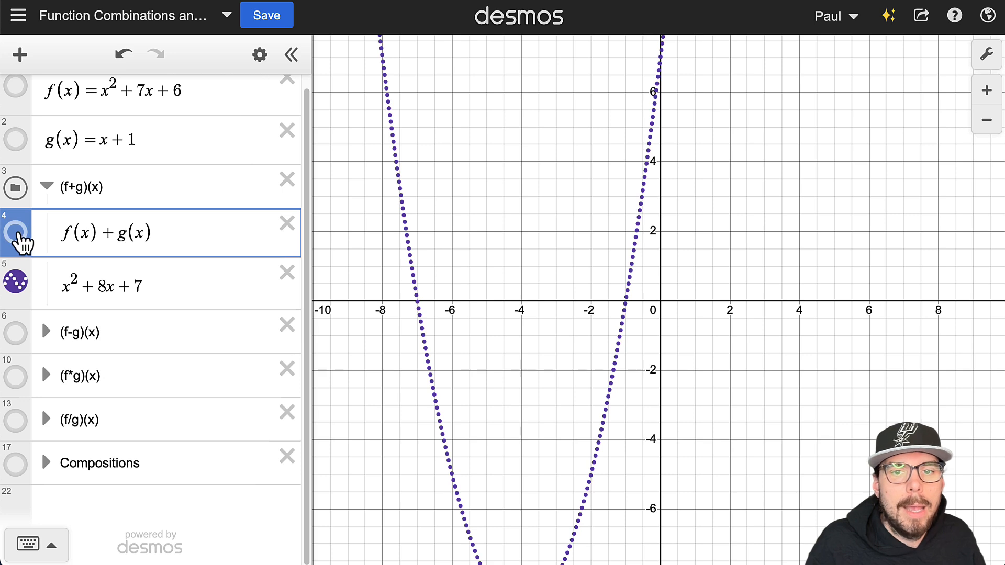
{"action": "left_click", "coordinate": [17, 233]}
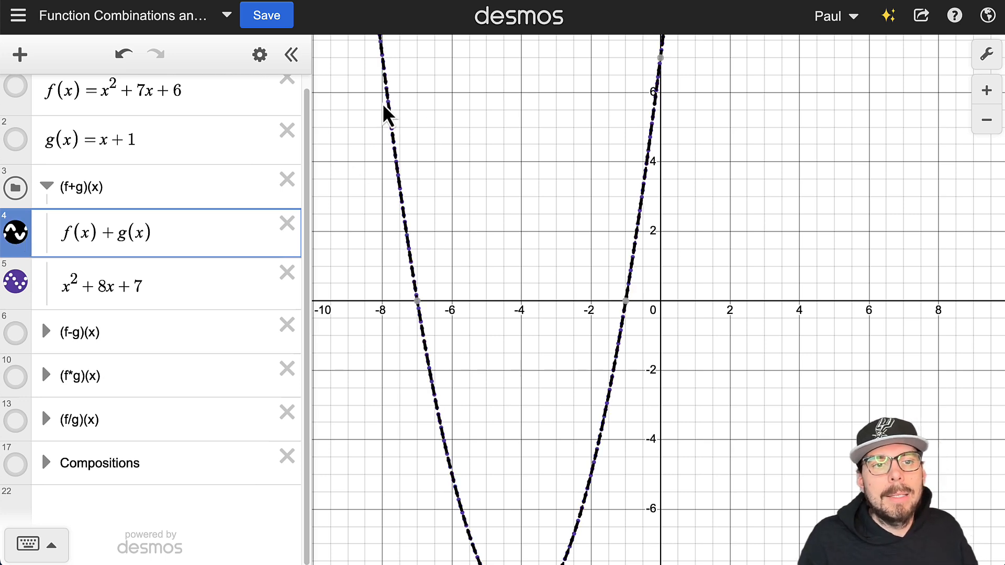
{"action": "left_click", "coordinate": [17, 282]}
{"action": "left_click", "coordinate": [17, 281]}
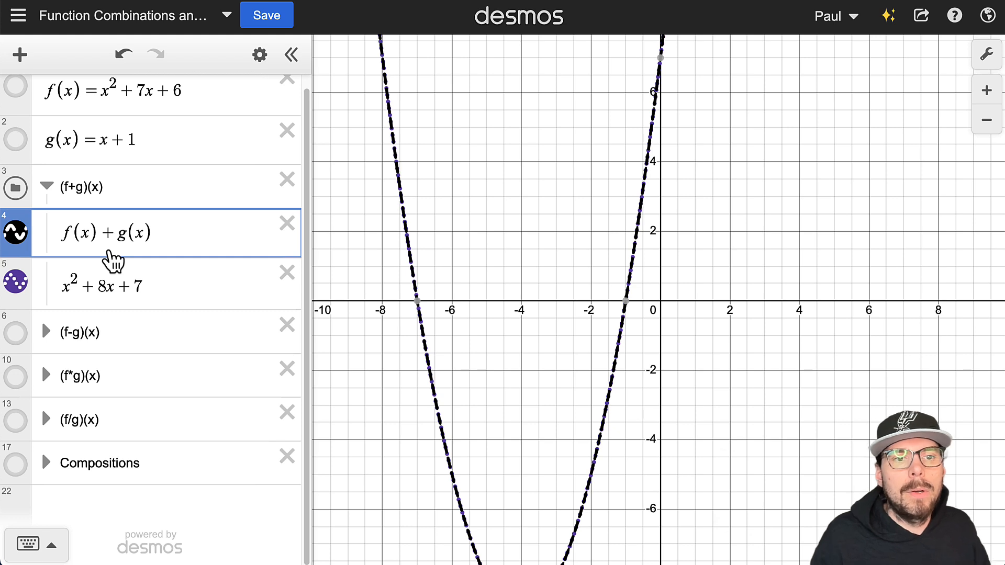
- Replace the (f+g)(x) folder's graphs with those of the expanded (f-g)(x) folder and delete the empty row inside it
{"action": "left_click", "coordinate": [47, 187]}
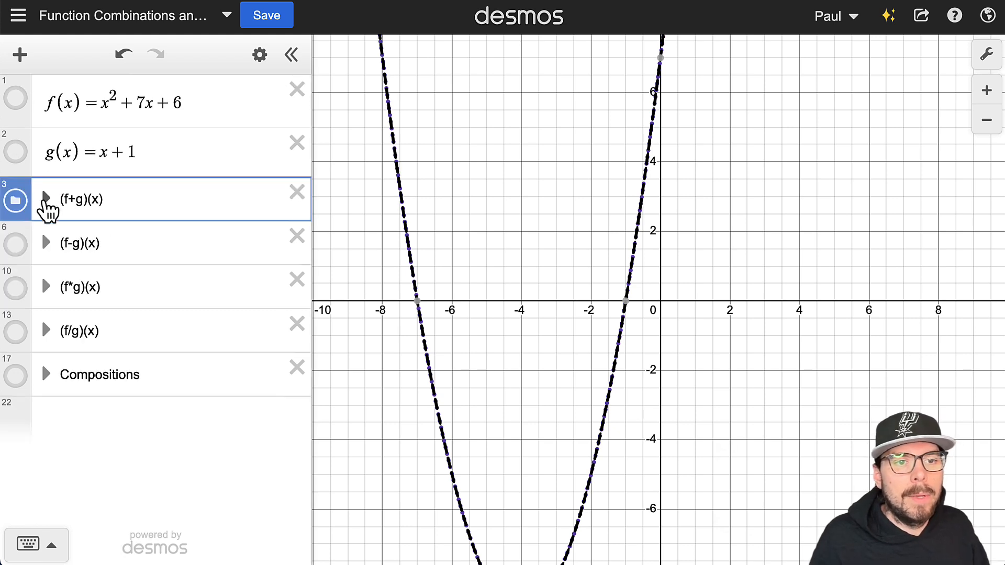
{"action": "left_click", "coordinate": [15, 202]}
{"action": "left_click", "coordinate": [17, 245]}
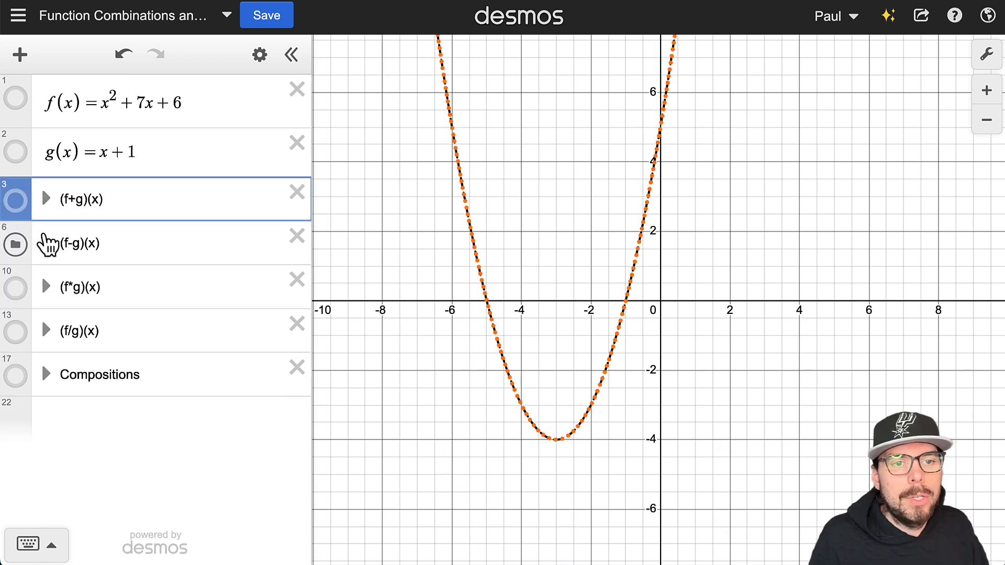
{"action": "left_click", "coordinate": [46, 244]}
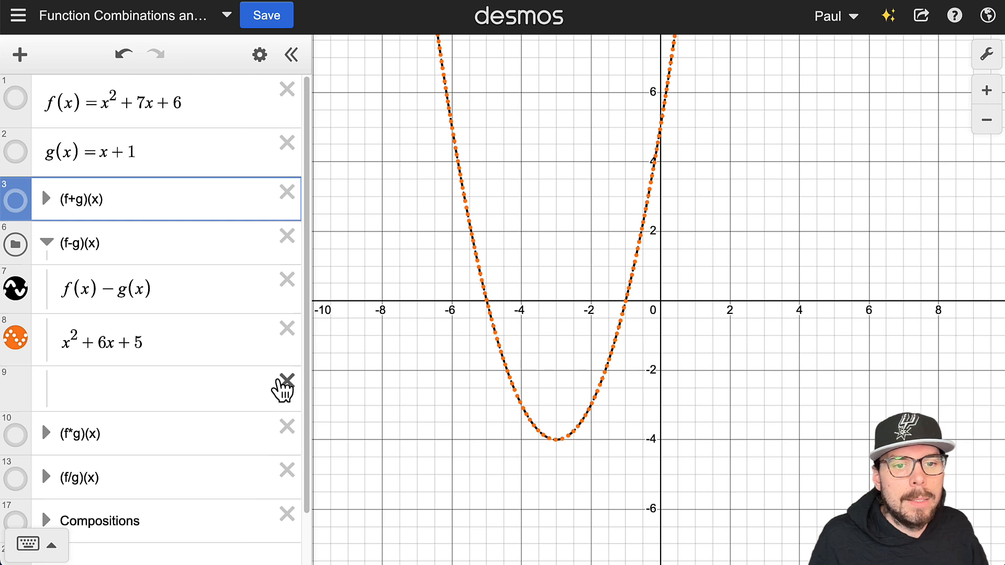
{"action": "left_click", "coordinate": [285, 381]}
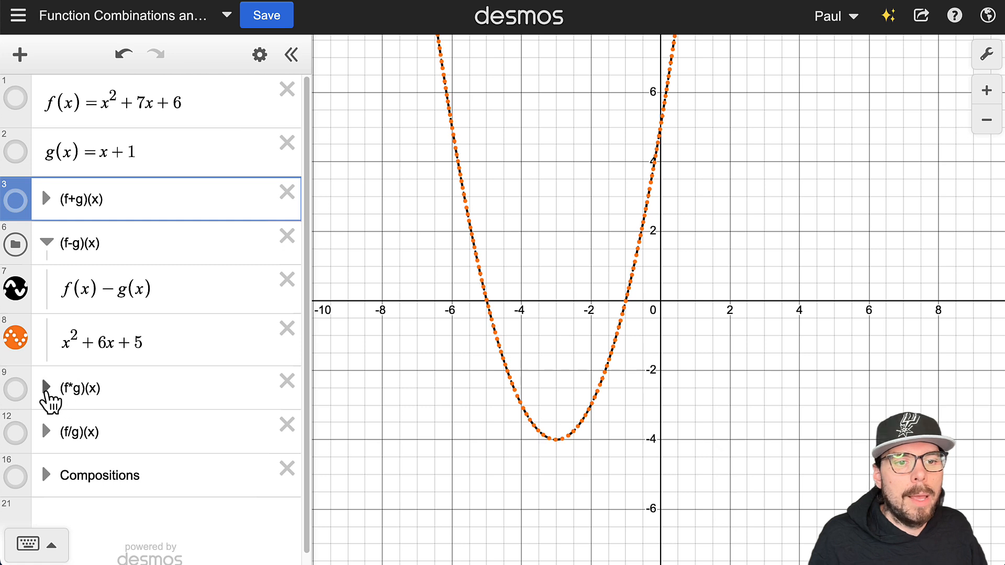
- Read through the handwritten difference, product and quotient solutions in MTH111-2.1.pdf
{"action": "scroll", "coordinate": [194, 289], "scroll_direction": "down", "scroll_amount": 1}
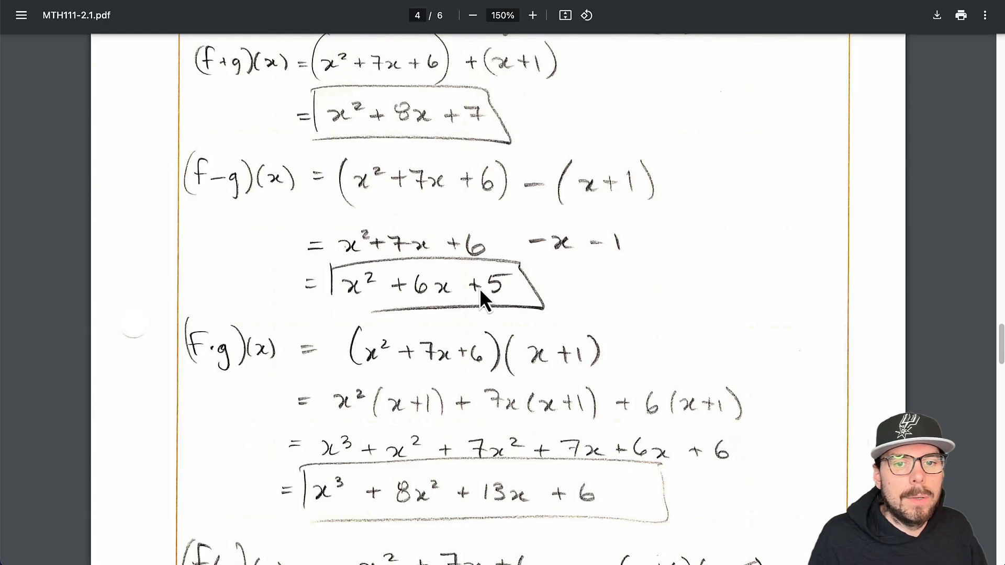
{"action": "scroll", "coordinate": [480, 290], "scroll_direction": "down", "scroll_amount": 1}
{"action": "scroll", "coordinate": [546, 273], "scroll_direction": "down", "scroll_amount": 6}
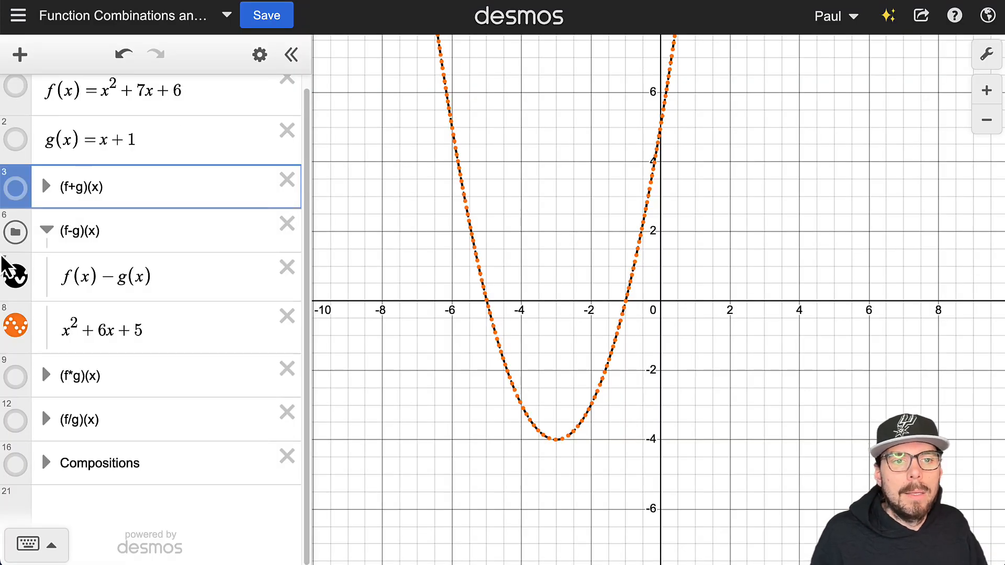
- Collapse and hide the (f-g)(x) folder in Desmos, and expand the (f*g)(x) folder with its graphs shown
{"action": "left_click", "coordinate": [47, 231]}
{"action": "left_click", "coordinate": [16, 243]}
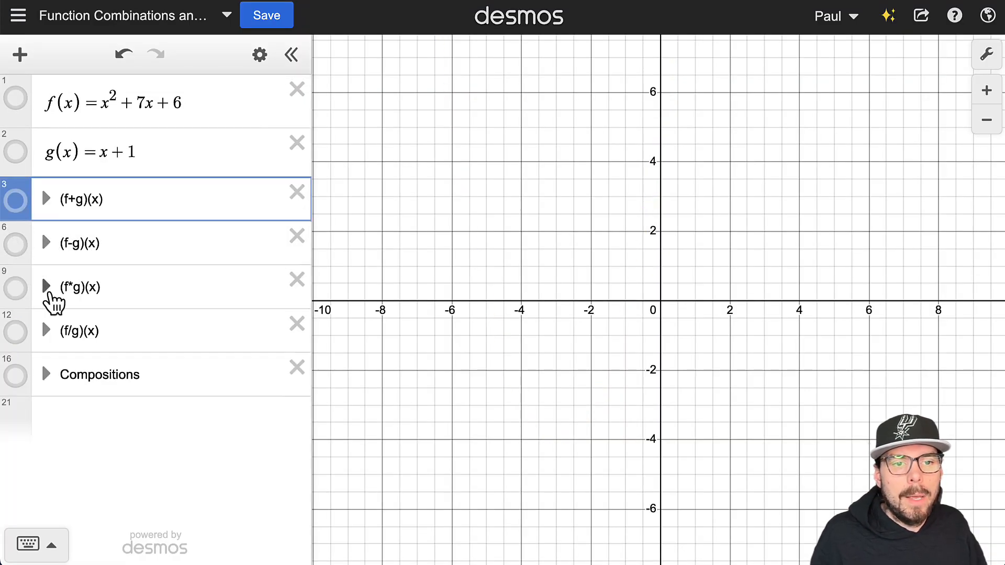
{"action": "left_click", "coordinate": [46, 286]}
{"action": "left_click", "coordinate": [16, 289]}
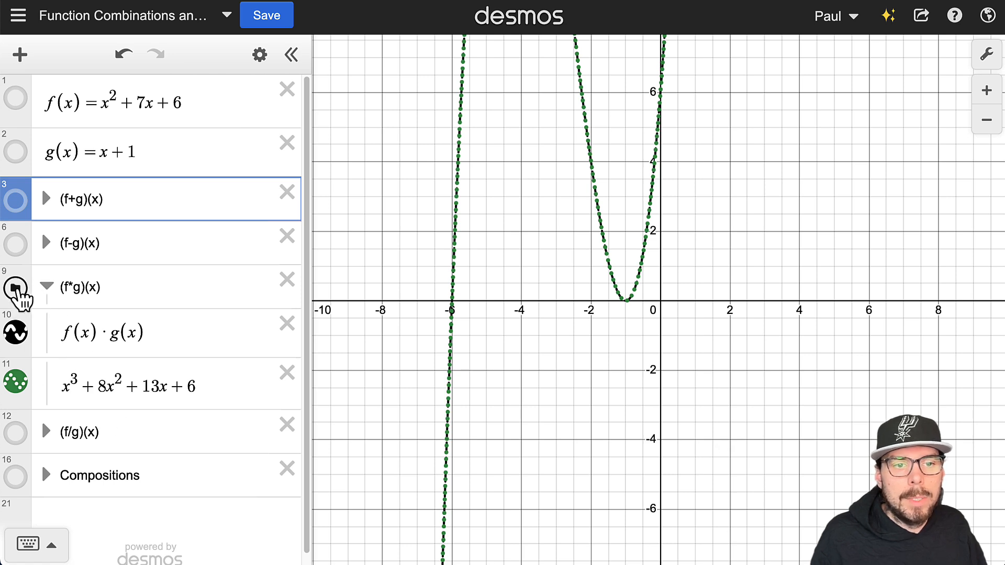
- Hide and collapse the (f*g)(x) folder, and expand the (f/g)(x) folder with its graphs shown
{"action": "left_click", "coordinate": [16, 289]}
{"action": "left_click", "coordinate": [47, 286]}
{"action": "left_click", "coordinate": [47, 330]}
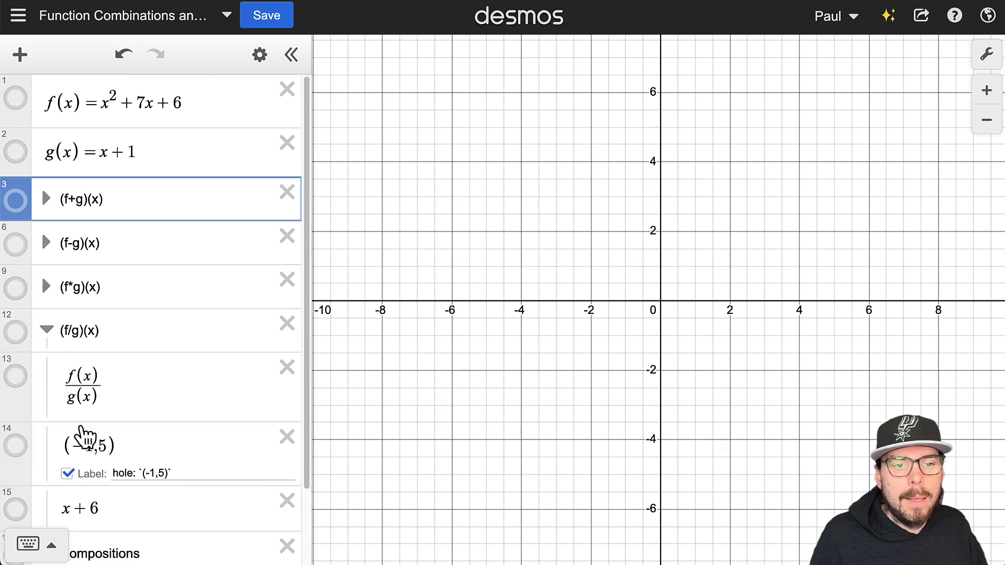
{"action": "left_click", "coordinate": [17, 376]}
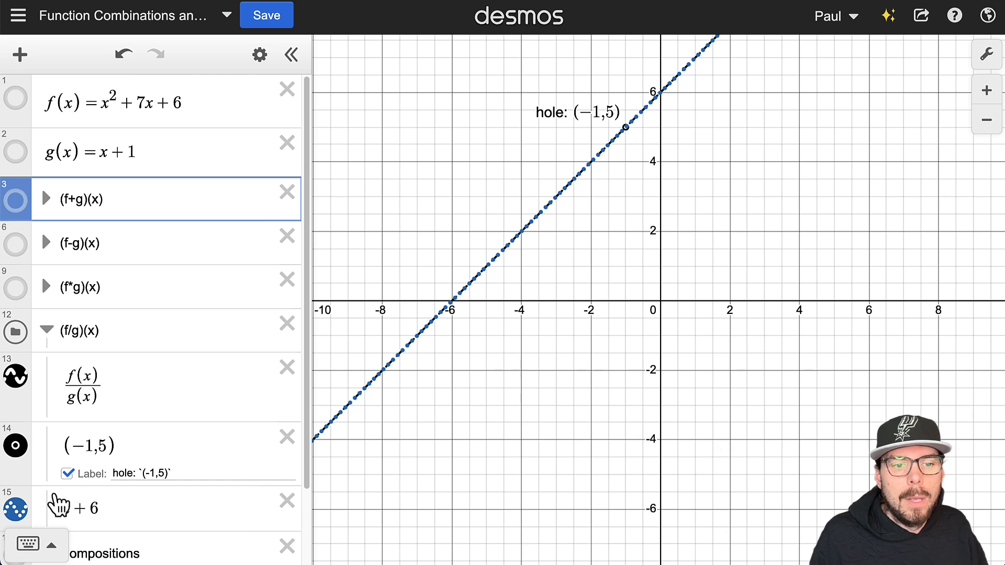
- Hide the x+6 line and trace the f(x)/g(x) graph to the hole at x = -1
{"action": "left_click", "coordinate": [15, 509]}
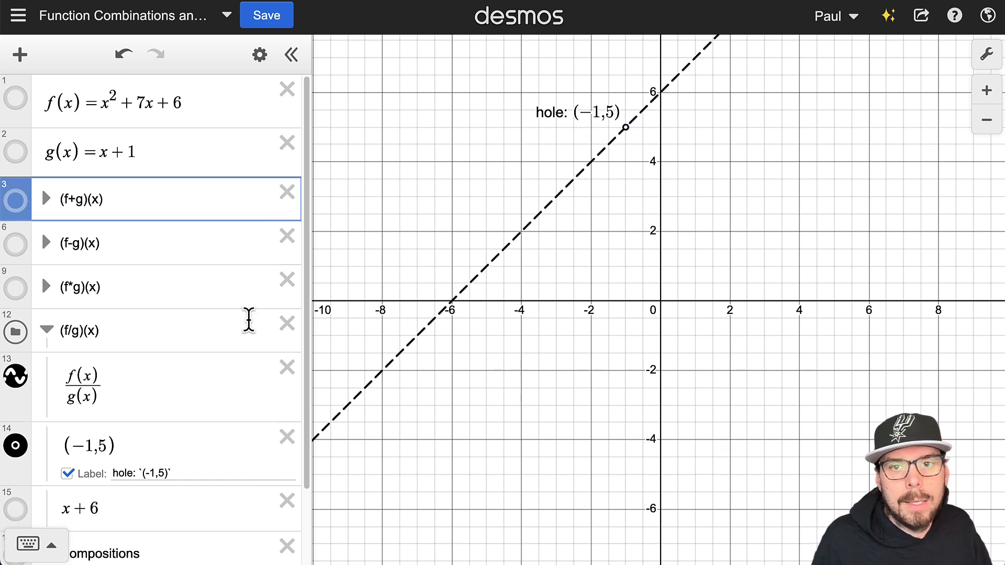
{"action": "left_click_drag", "start_coordinate": [586, 170], "coordinate": [636, 143]}
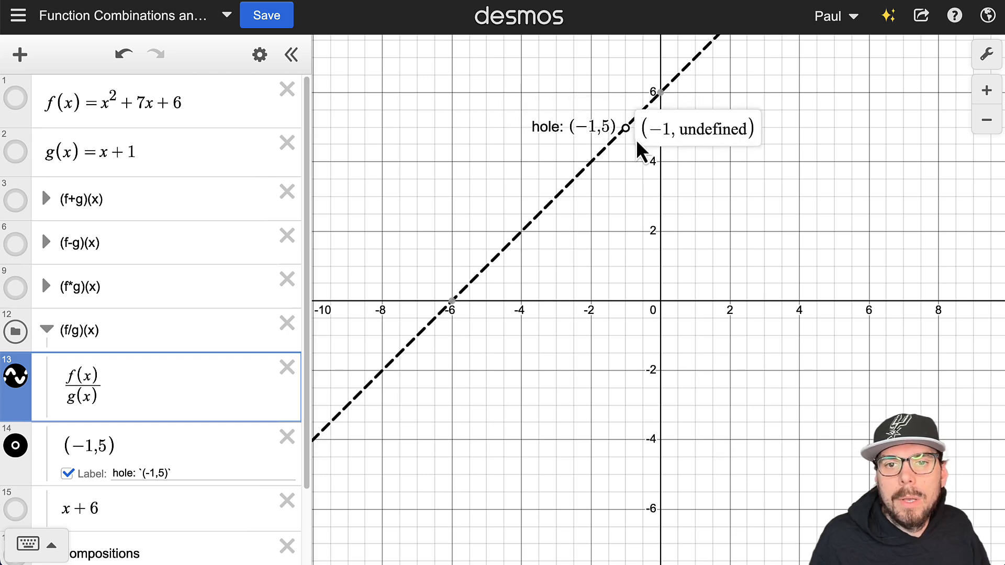
{"action": "left_click_drag", "start_coordinate": [637, 142], "coordinate": [637, 143]}
- Highlight the f(x)/g(x) quotient expression and the g(x)=x+1 definition
{"action": "left_click_drag", "start_coordinate": [98, 396], "coordinate": [71, 373]}
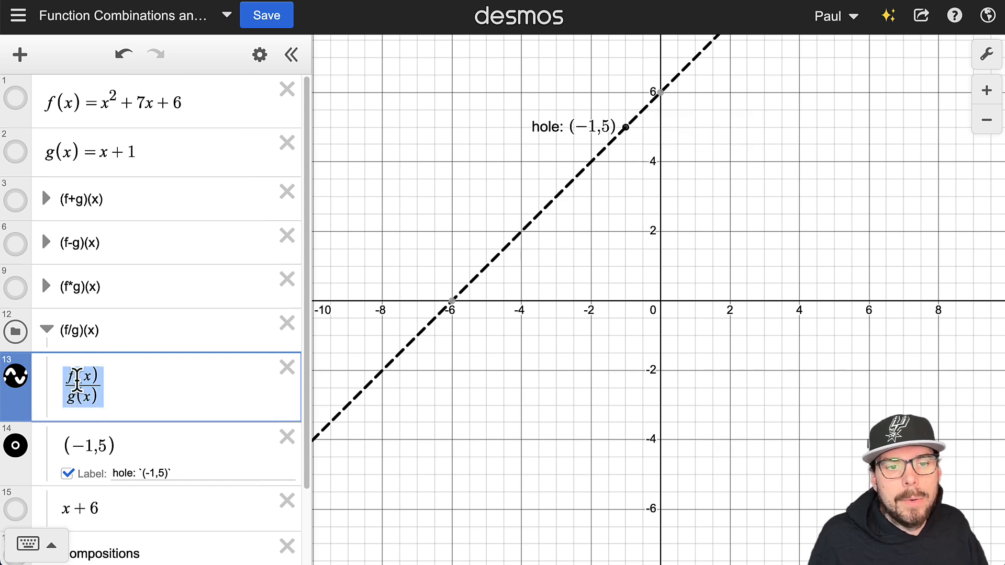
{"action": "left_click", "coordinate": [139, 174]}
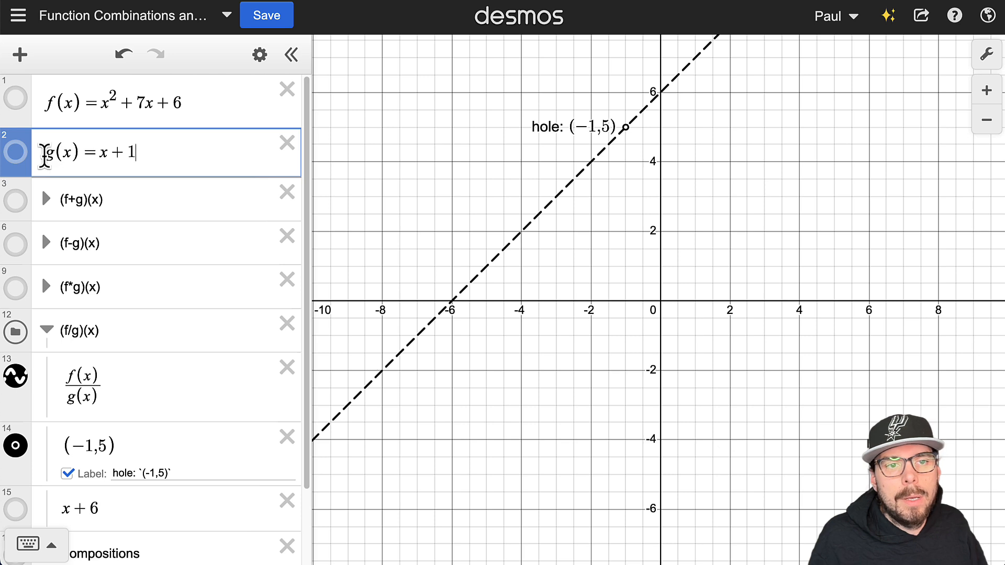
{"action": "left_click_drag", "start_coordinate": [42, 157], "coordinate": [150, 150]}
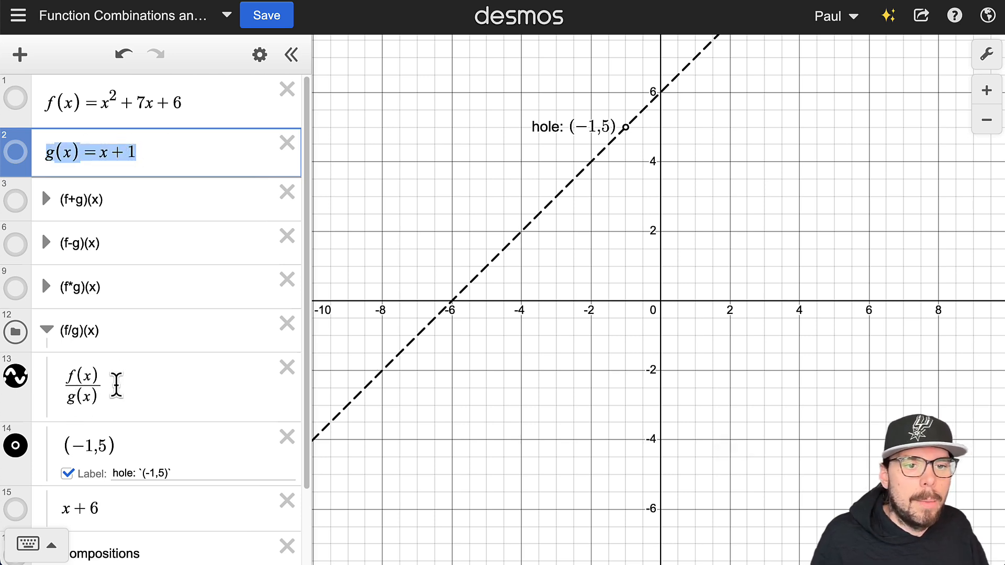
{"action": "left_click", "coordinate": [117, 385]}
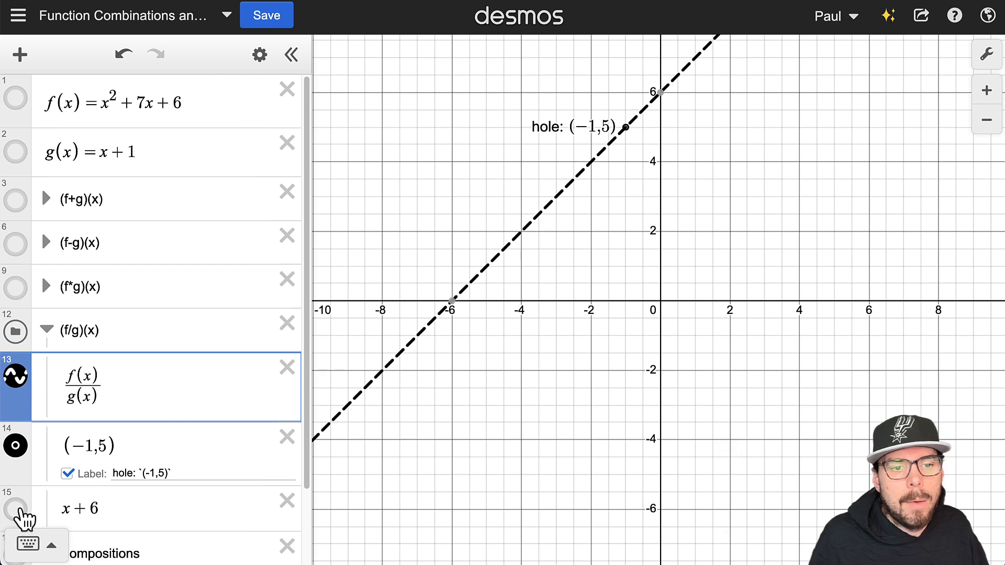
- Show the x+6 line instead of f(x)/g(x) and trace it past the hole up to the y-axis
{"action": "left_click", "coordinate": [15, 376]}
{"action": "left_click", "coordinate": [24, 497]}
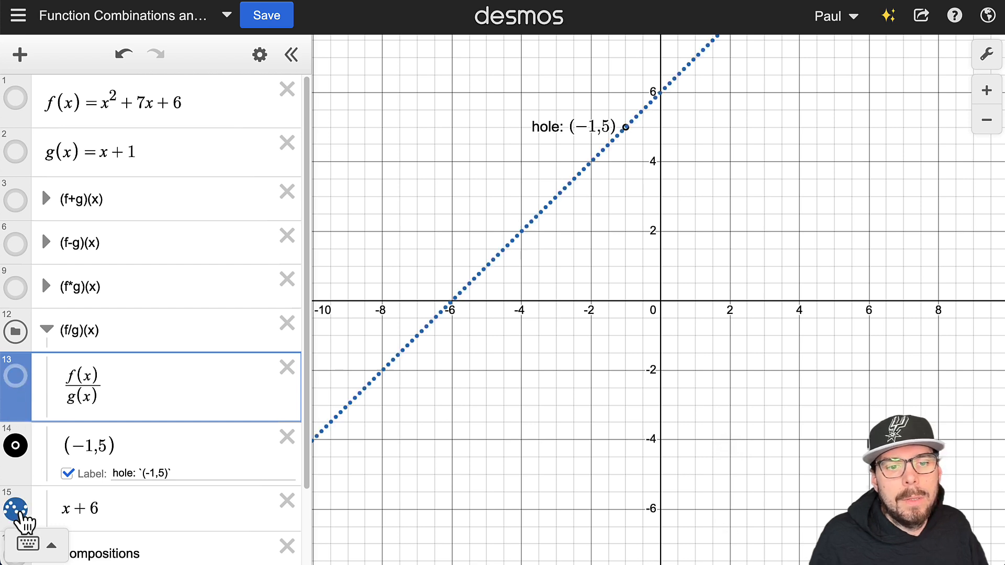
{"action": "scroll", "coordinate": [168, 455], "scroll_direction": "down", "scroll_amount": 2}
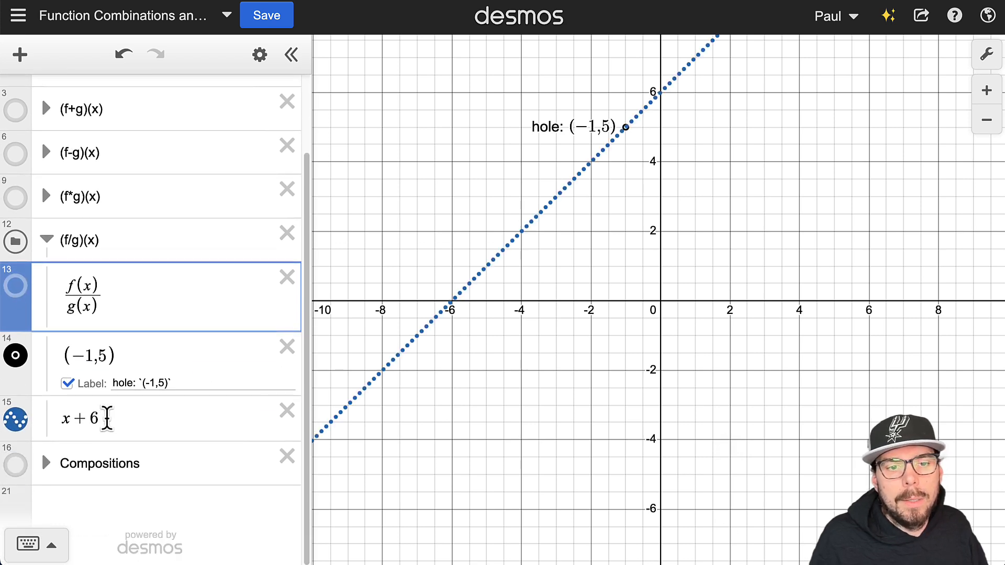
{"action": "mouse_move", "coordinate": [538, 216]}
{"action": "left_mouse_down"}
{"action": "mouse_move", "coordinate": [597, 180]}
{"action": "mouse_move", "coordinate": [634, 130]}
{"action": "mouse_move", "coordinate": [578, 173]}
{"action": "mouse_move", "coordinate": [689, 78]}
{"action": "mouse_move", "coordinate": [599, 191]}
{"action": "mouse_move", "coordinate": [665, 89]}
{"action": "left_mouse_up"}
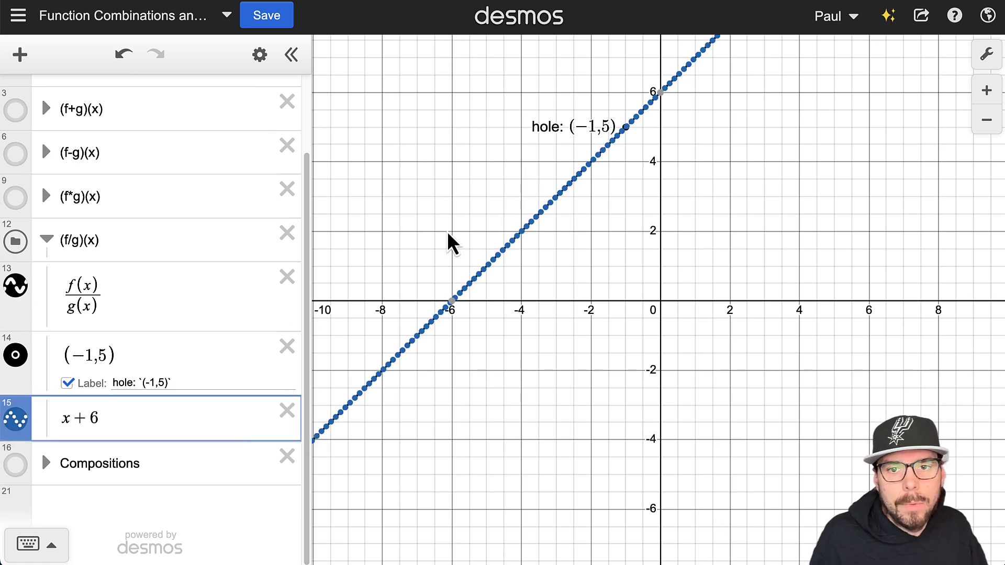
- Hide the x+6 line, leaving only f(x)/g(x) graphed, and trace that graph around its hole
{"action": "left_click", "coordinate": [13, 423]}
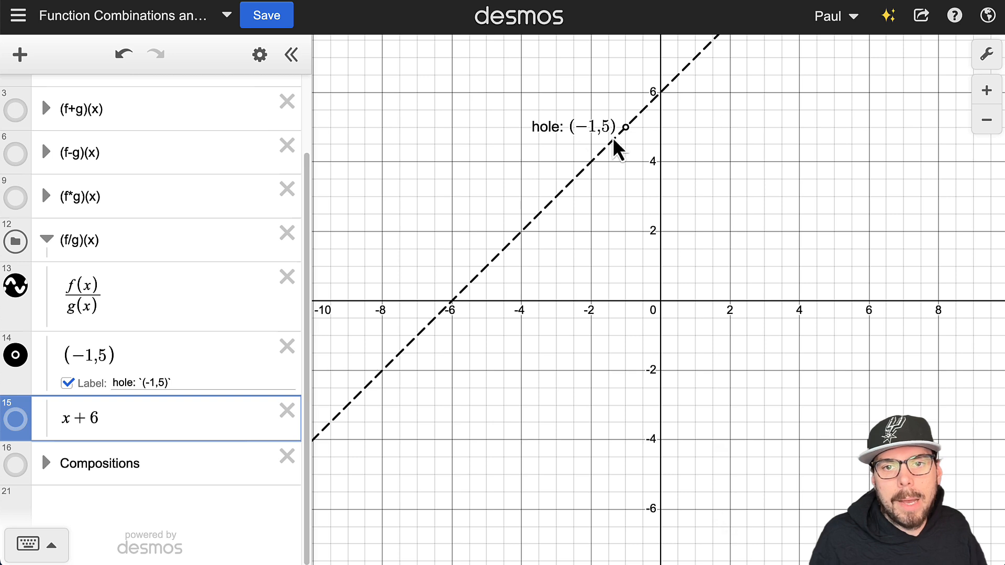
{"action": "left_click_drag", "start_coordinate": [631, 135], "coordinate": [622, 125]}
{"action": "left_click", "coordinate": [644, 164]}
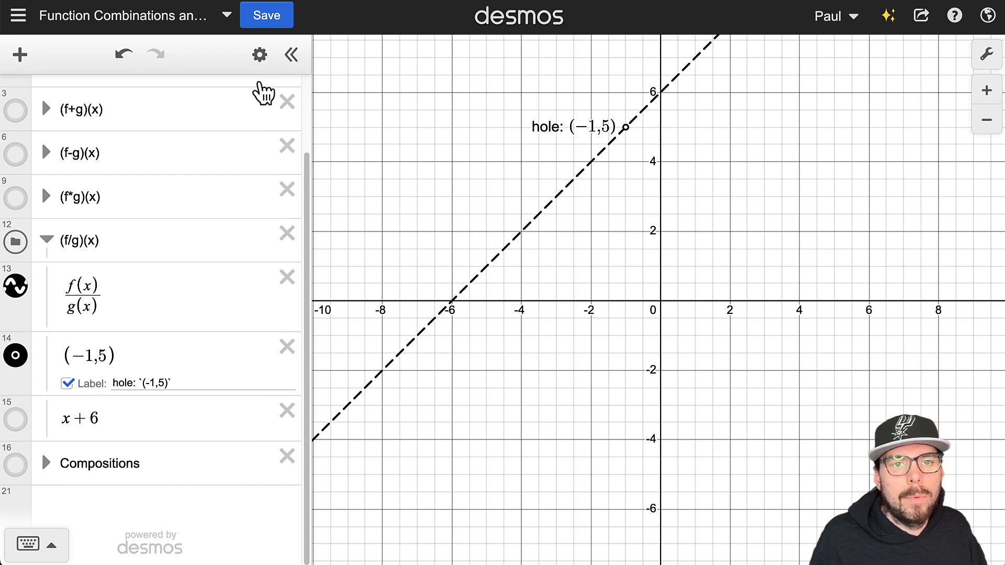
- Turn the simplified expression x+6 in the (f/g)(x) folder into the function definition h(x)=x+6
{"action": "left_click", "coordinate": [105, 353]}
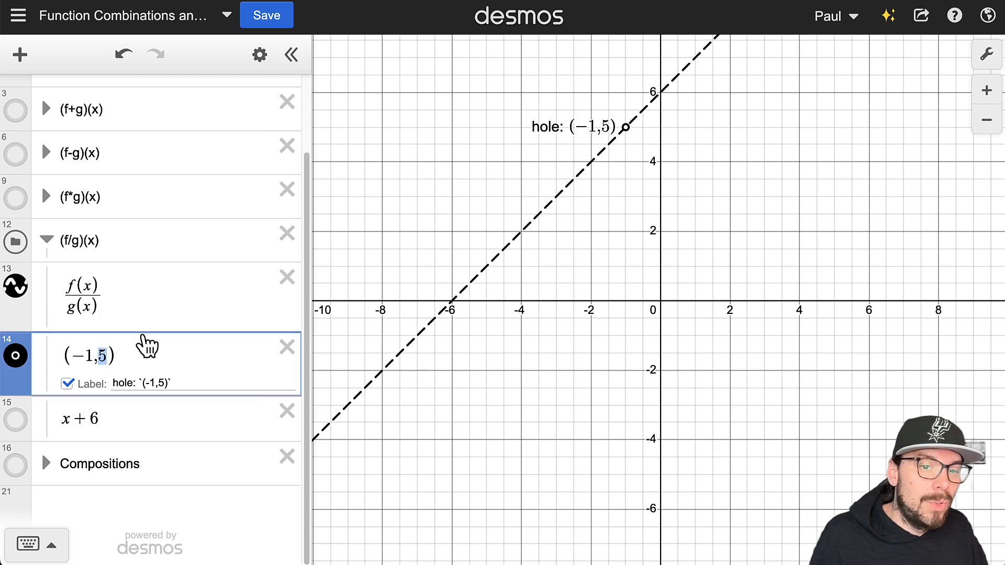
{"action": "left_click", "coordinate": [65, 296]}
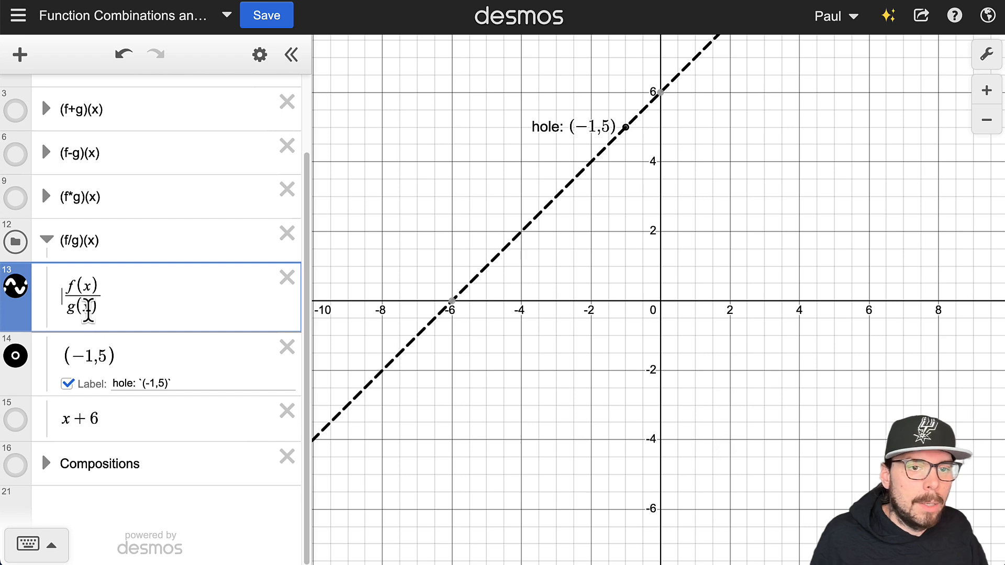
{"action": "double_click", "coordinate": [101, 356]}
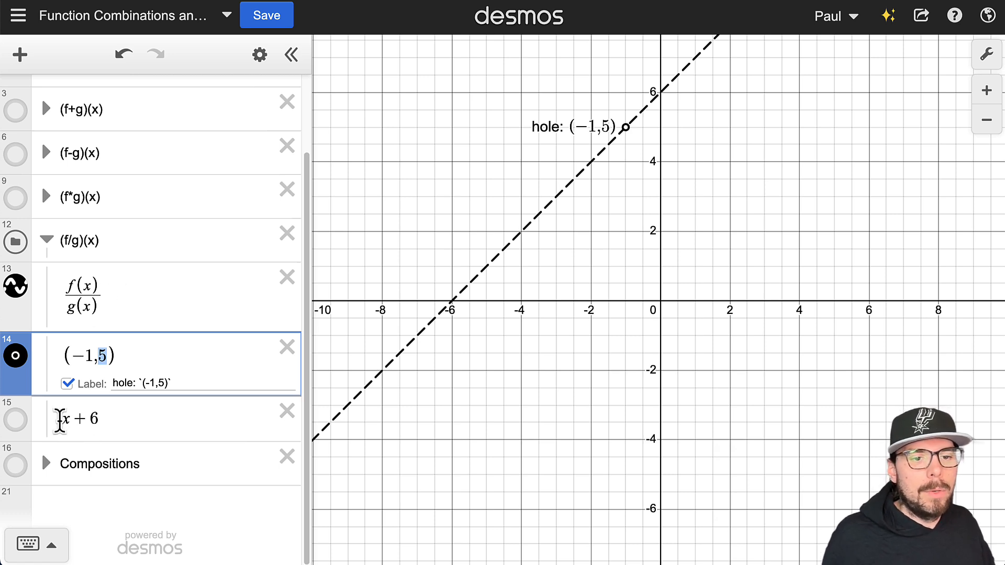
{"action": "left_click", "coordinate": [60, 420]}
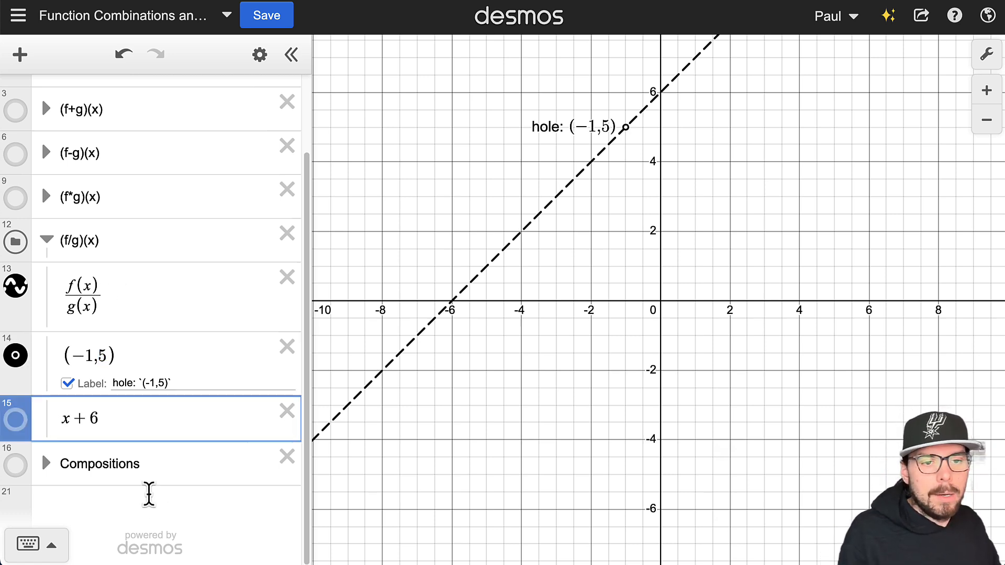
{"action": "type", "text": "h("}
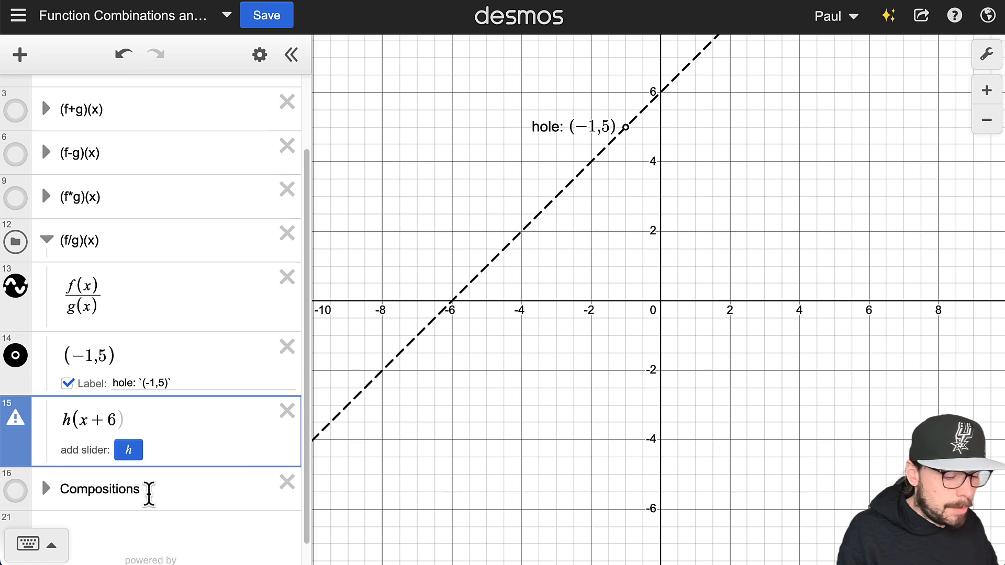
{"action": "type", "text": "x)="}
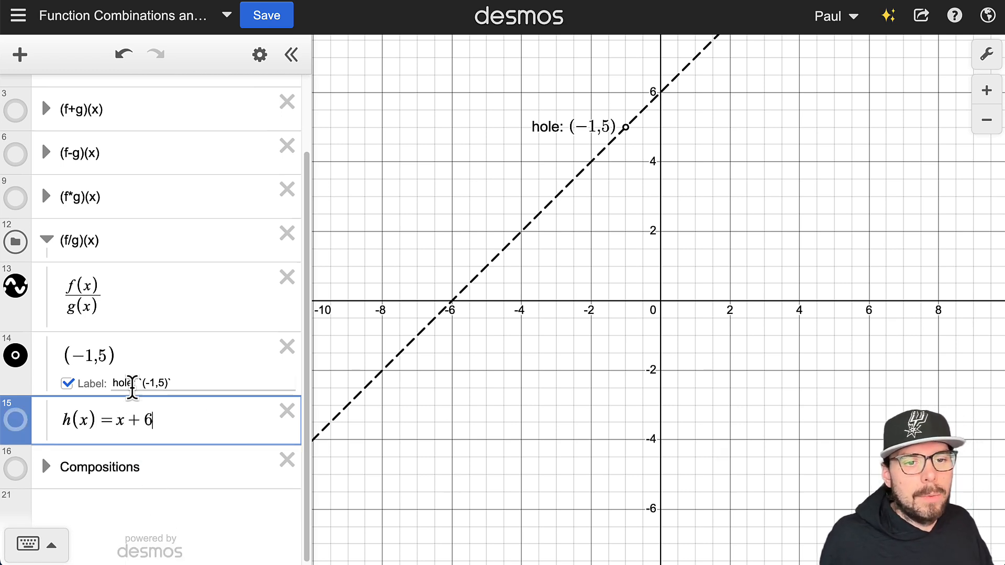
- Replace the hole point's y-coordinate with h(-1) and highlight the coordinates `(-1,5)` in its label text
{"action": "double_click", "coordinate": [102, 355]}
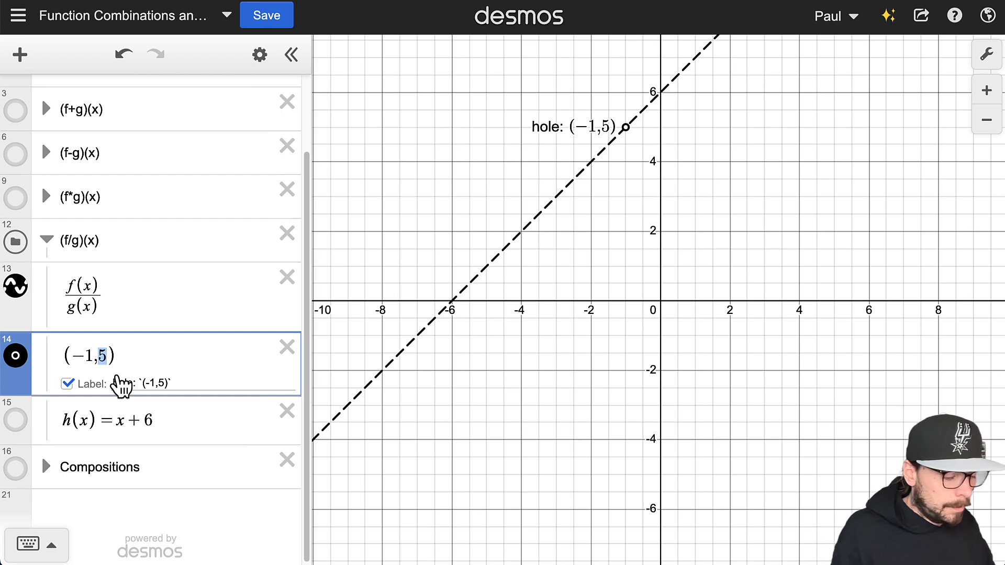
{"action": "type", "text": "h(-1"}
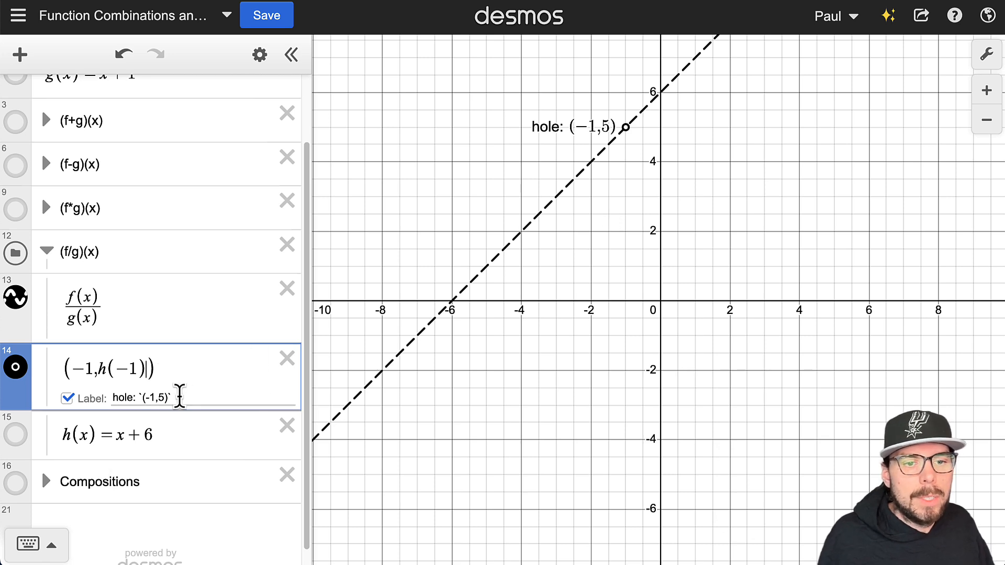
{"action": "left_click", "coordinate": [180, 396]}
{"action": "left_click", "coordinate": [149, 397]}
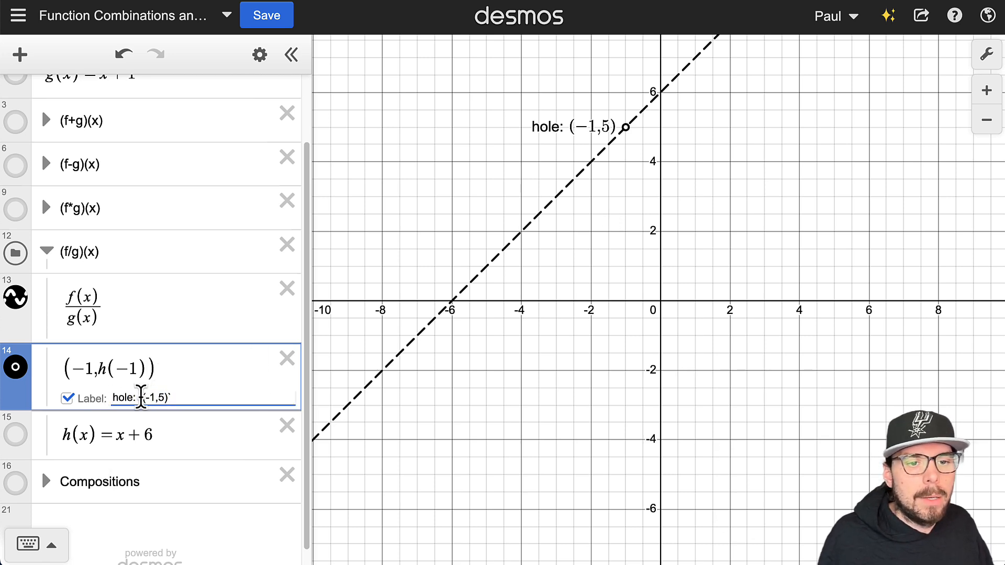
{"action": "left_click_drag", "start_coordinate": [137, 398], "coordinate": [169, 397]}
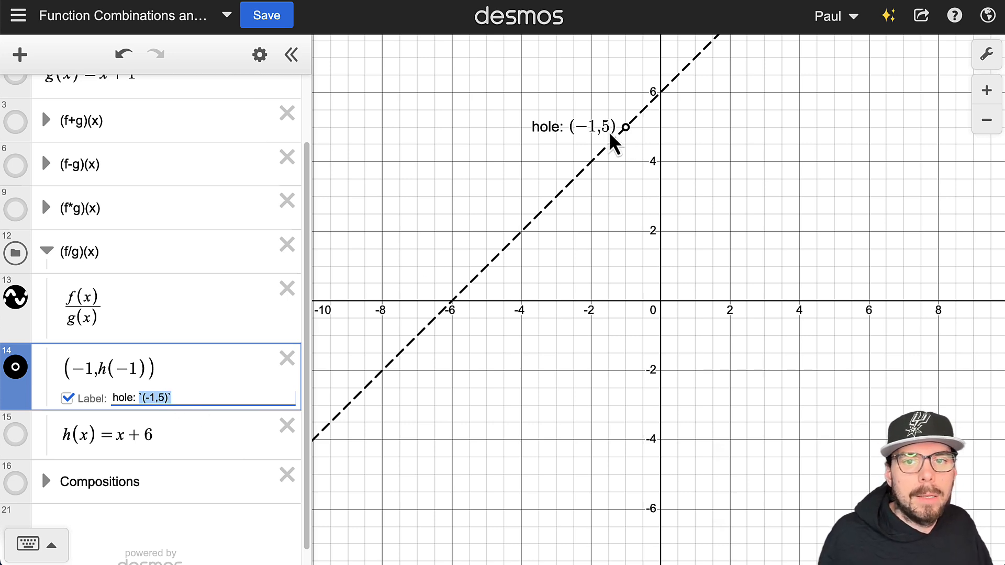
{"action": "left_click_drag", "start_coordinate": [593, 131], "coordinate": [536, 141]}
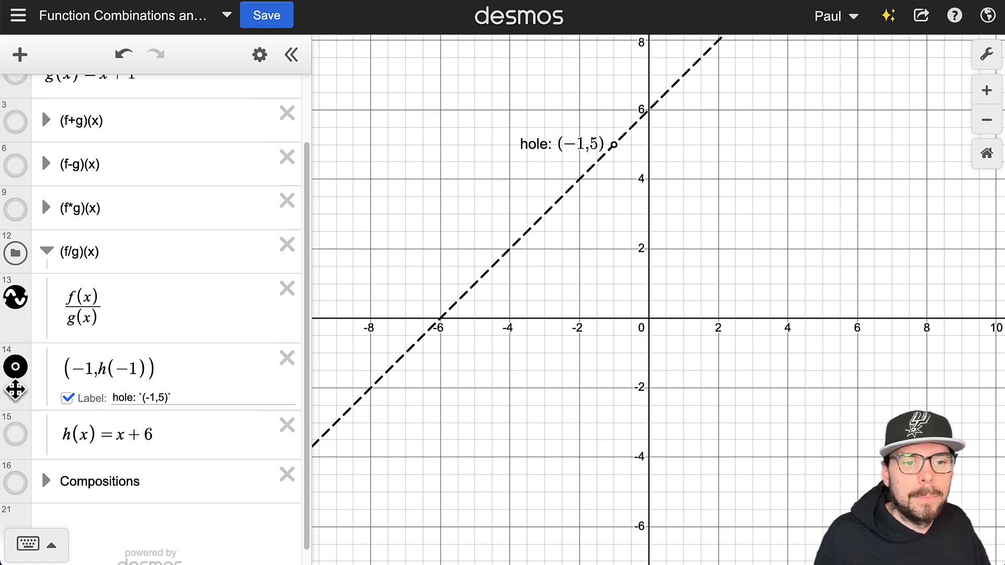
- Hide and collapse the (f/g)(x) folder, and expand the Compositions folder with its graphs shown
{"action": "left_click", "coordinate": [15, 256]}
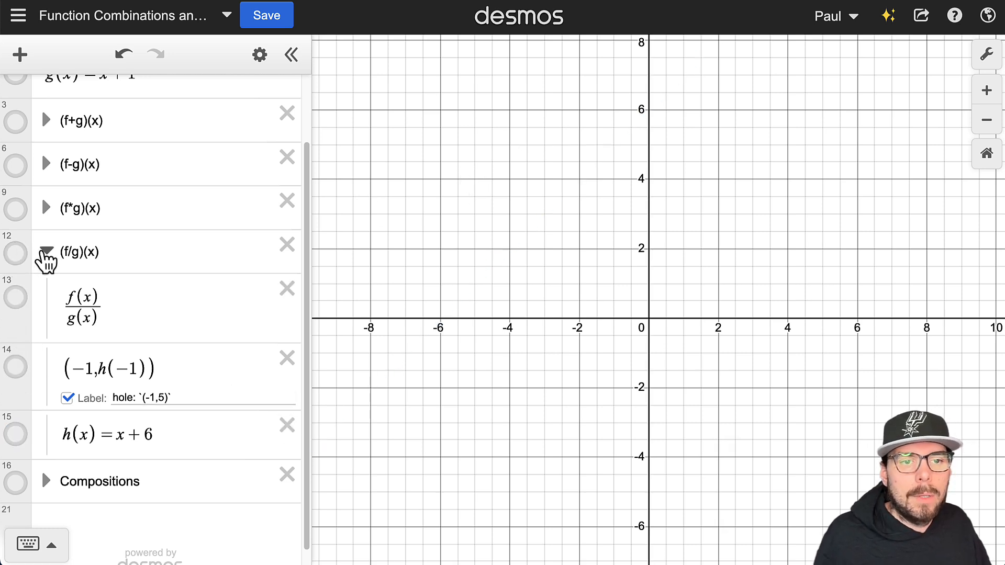
{"action": "left_click", "coordinate": [46, 253]}
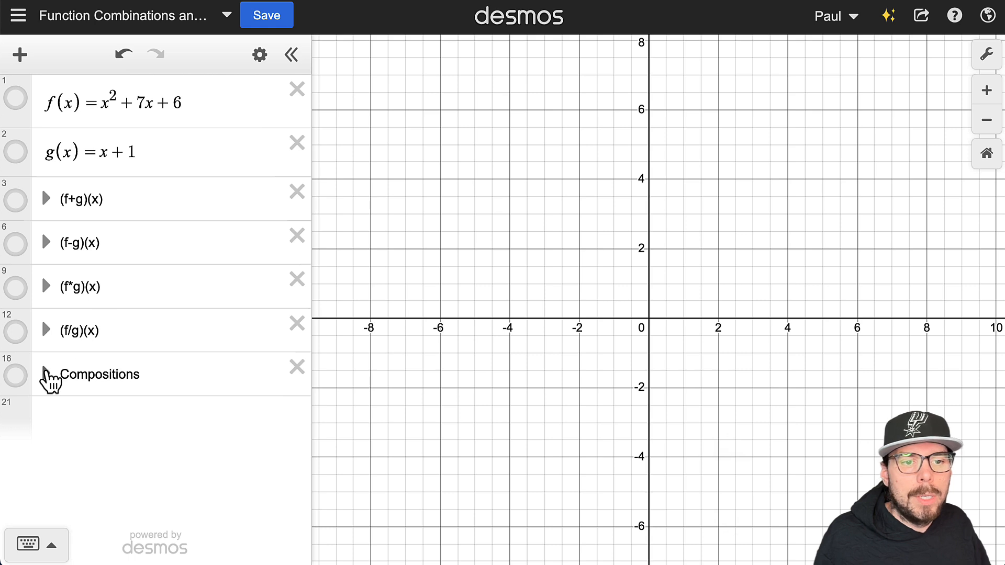
{"action": "left_click", "coordinate": [46, 375]}
{"action": "scroll", "coordinate": [173, 272], "scroll_direction": "down", "scroll_amount": 5}
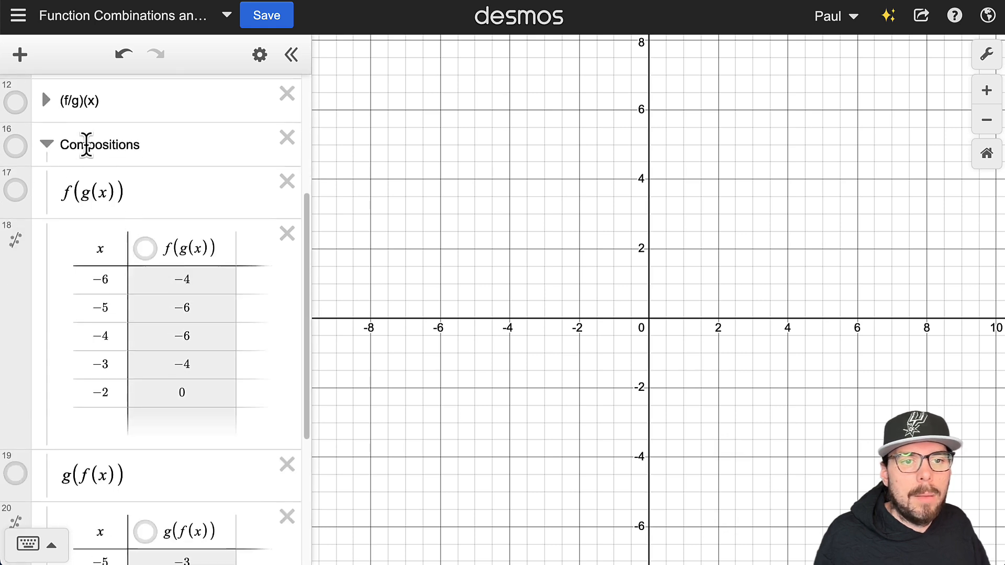
{"action": "left_click", "coordinate": [16, 197]}
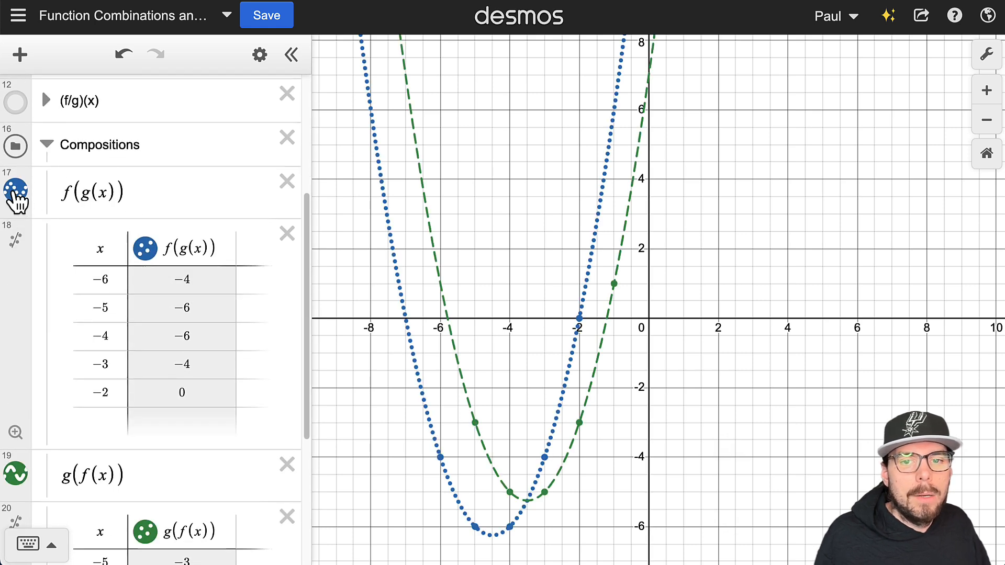
{"action": "scroll", "coordinate": [167, 200], "scroll_direction": "down", "scroll_amount": 1}
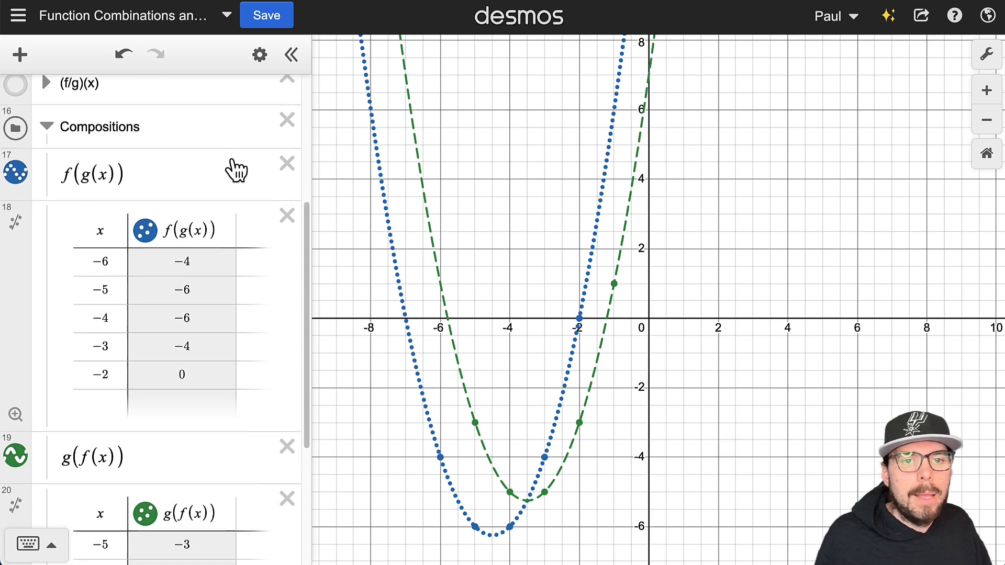
- Delete the existing f(g(x)) table and create a new table from the f(g(x)) expression
{"action": "left_click", "coordinate": [150, 174]}
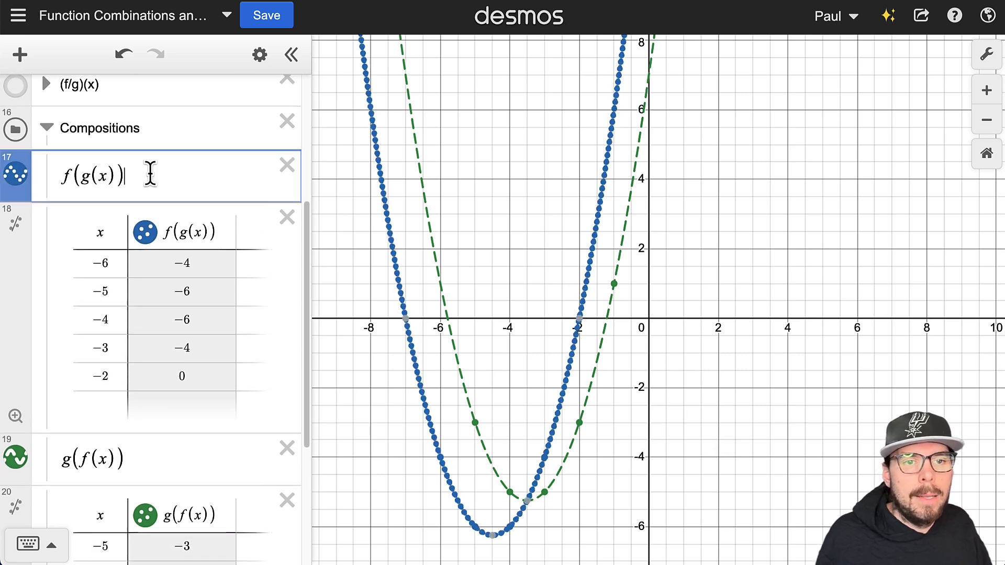
{"action": "left_click", "coordinate": [287, 217]}
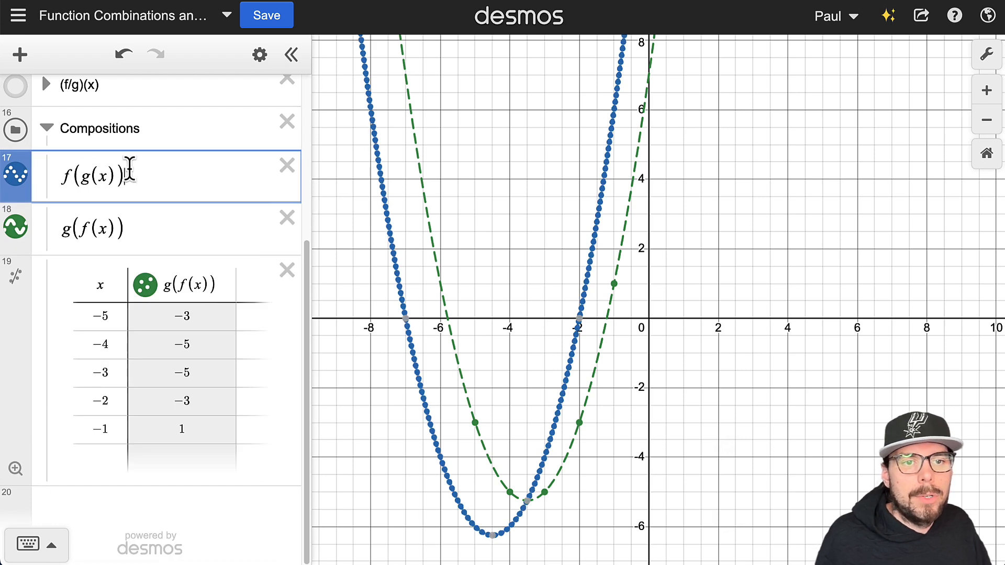
{"action": "left_click_drag", "start_coordinate": [128, 172], "coordinate": [58, 188]}
{"action": "left_click", "coordinate": [149, 175]}
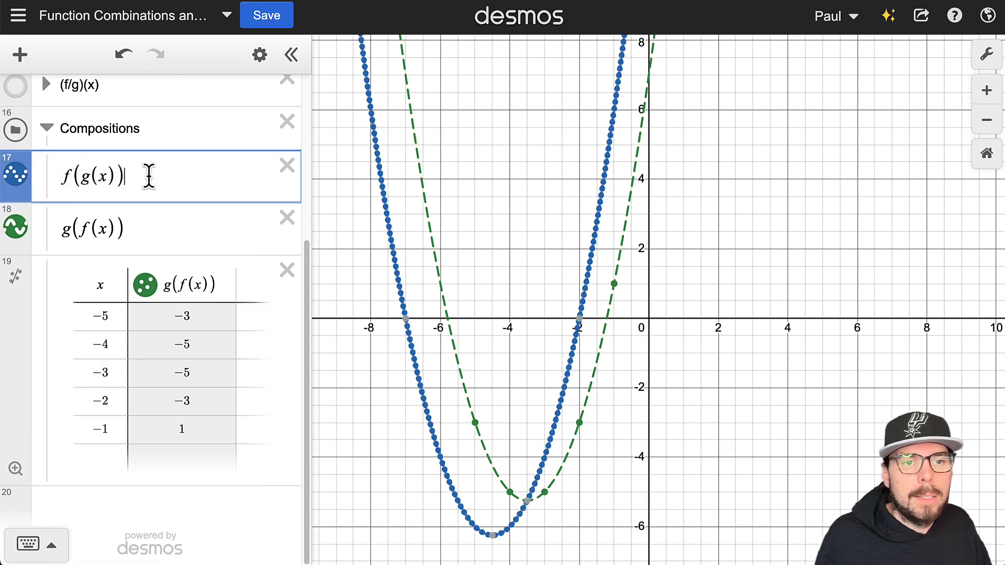
{"action": "left_click", "coordinate": [256, 54]}
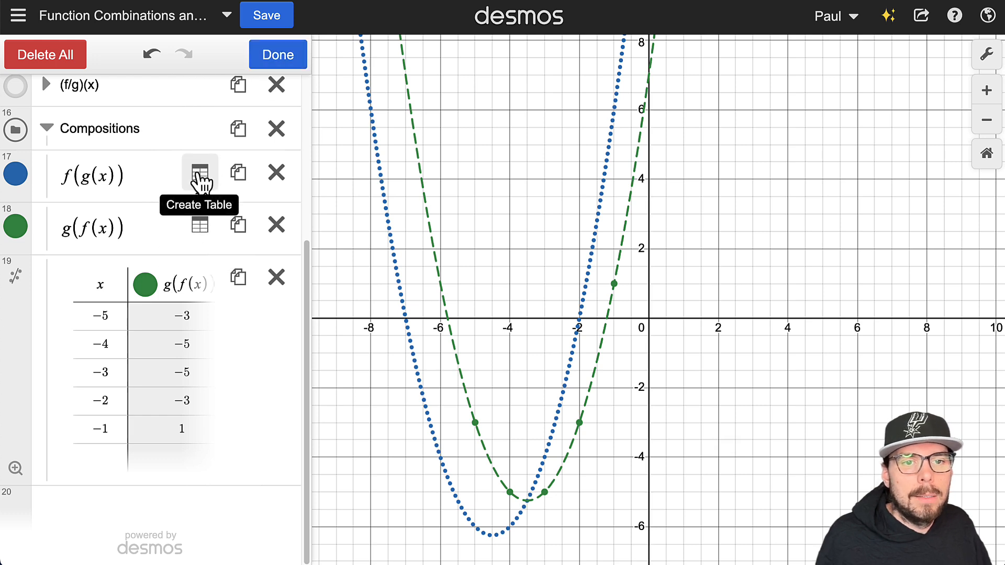
{"action": "left_click", "coordinate": [199, 176]}
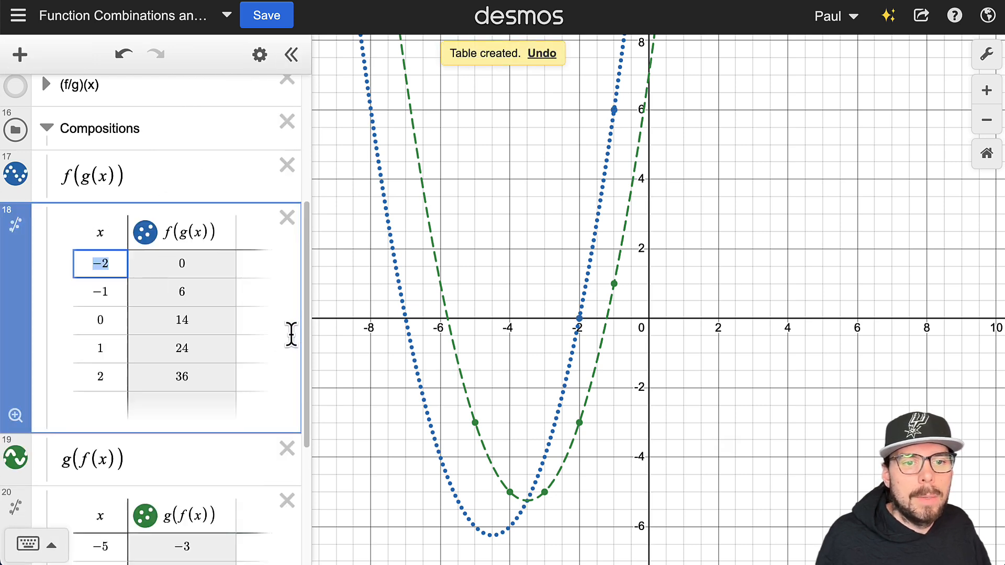
- Set the first x value of the f(g(x)) table to -10 and clear all the rows below it
{"action": "type", "text": "-10"}
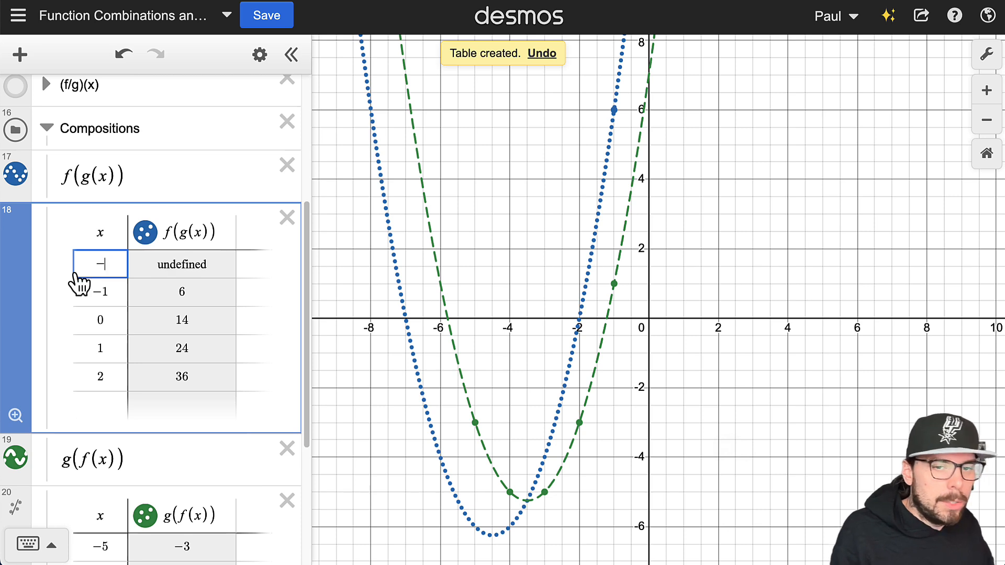
{"action": "key", "text": "Down"}
{"action": "key", "text": "Down"}
{"action": "key", "text": "Down"}
{"action": "key", "text": "Down"}
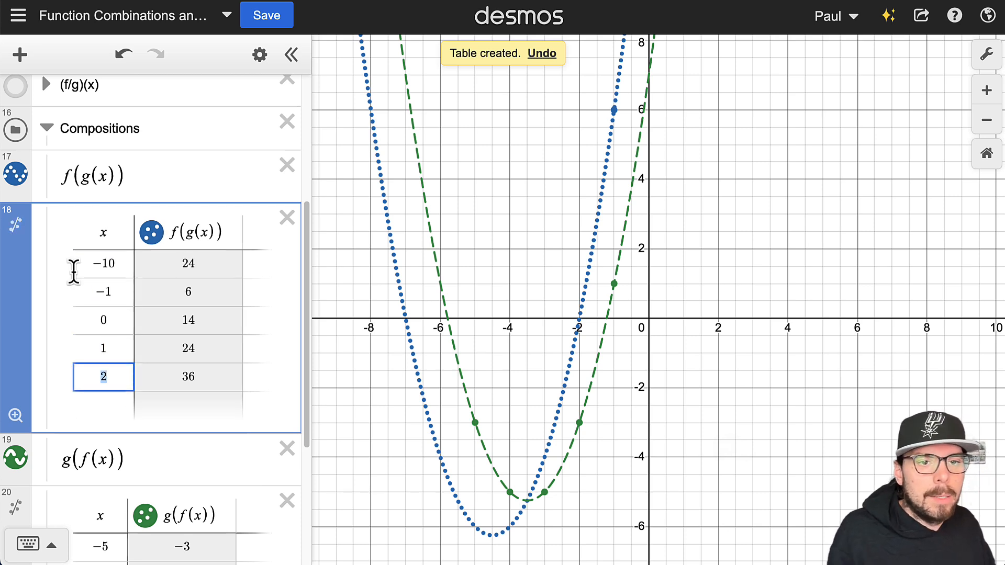
{"action": "key", "text": "BackSpace"}
{"action": "key", "text": "BackSpace"}
{"action": "key", "text": "BackSpace"}
{"action": "key", "text": "BackSpace"}
{"action": "key", "text": "BackSpace"}
{"action": "key", "text": "BackSpace"}
{"action": "key", "text": "BackSpace"}
{"action": "key", "text": "BackSpace"}
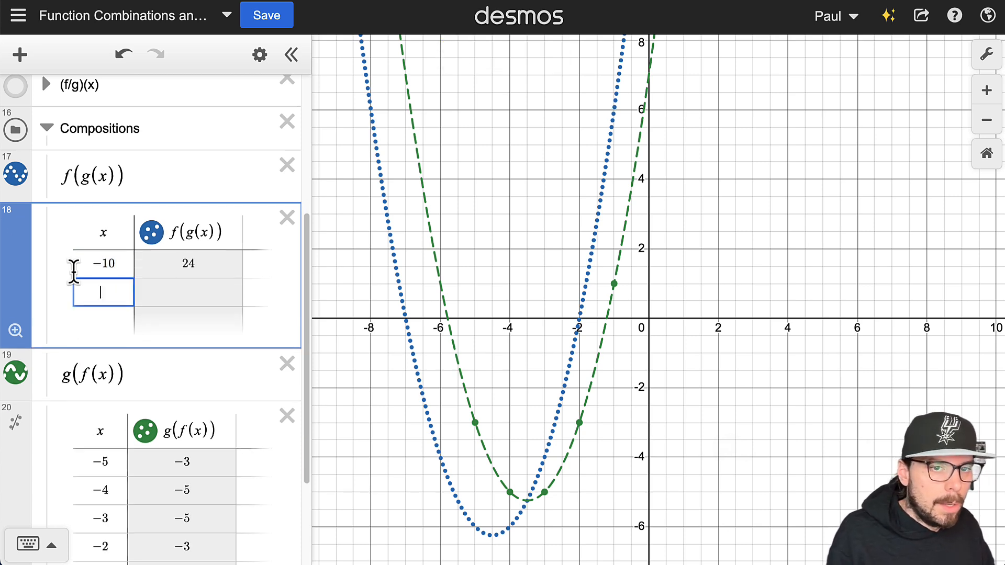
- Enter -9 as the second x value of the f(g(x)) table and continue the sequence row by row up to 10
{"action": "type", "text": "-90"}
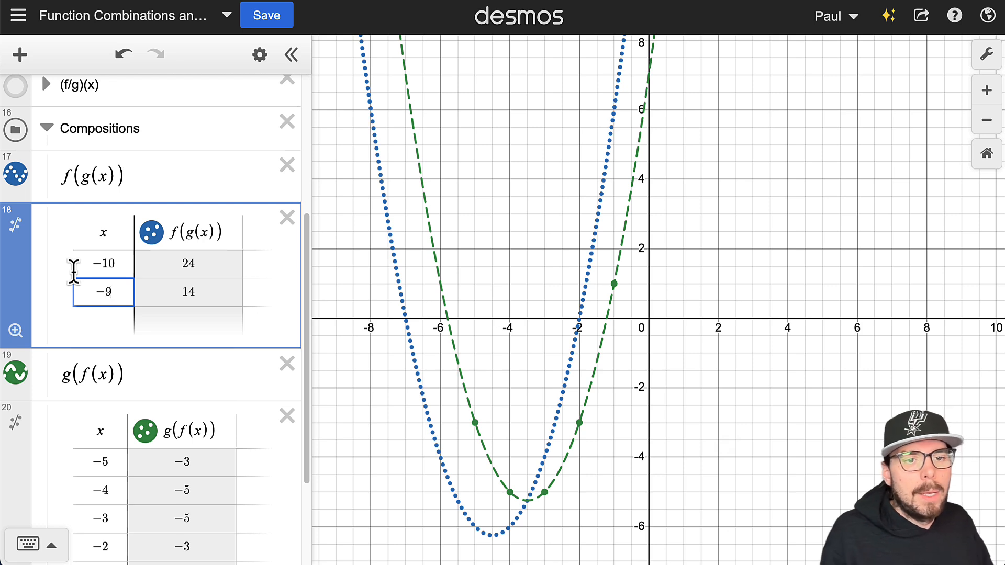
{"action": "key", "text": "Return"}
{"action": "key", "text": "Return"}
{"action": "key", "text": "Return"}
{"action": "key", "text": "Return"}
{"action": "key", "text": "Return"}
{"action": "key", "text": "Return"}
{"action": "key", "text": "Return"}
{"action": "key", "text": "Return"}
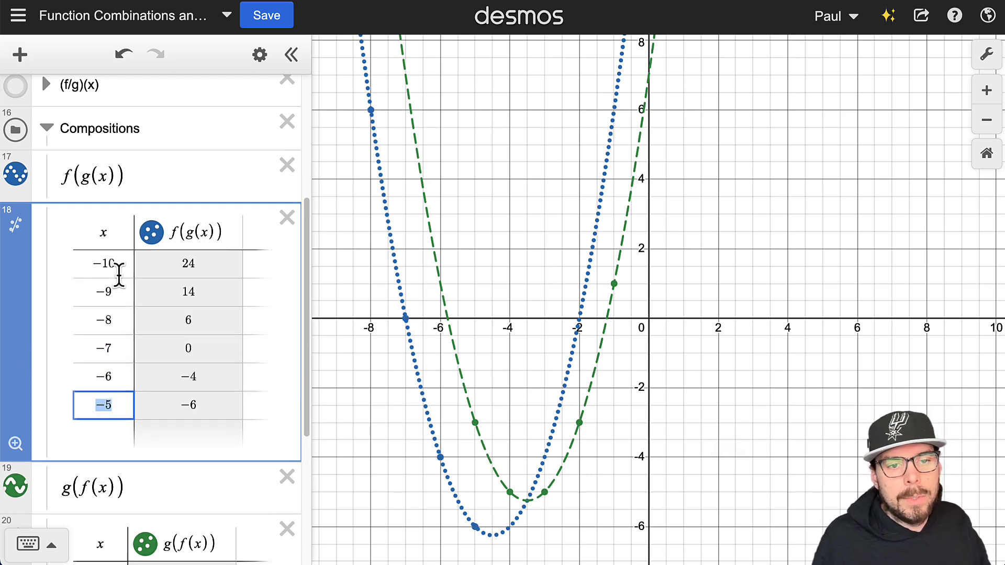
{"action": "key", "text": "Return"}
{"action": "key", "text": "Return"}
{"action": "key", "text": "Return"}
{"action": "key", "text": "Return"}
{"action": "key", "text": "Return"}
{"action": "key", "text": "Return"}
{"action": "key", "text": "Return"}
{"action": "key", "text": "Return"}
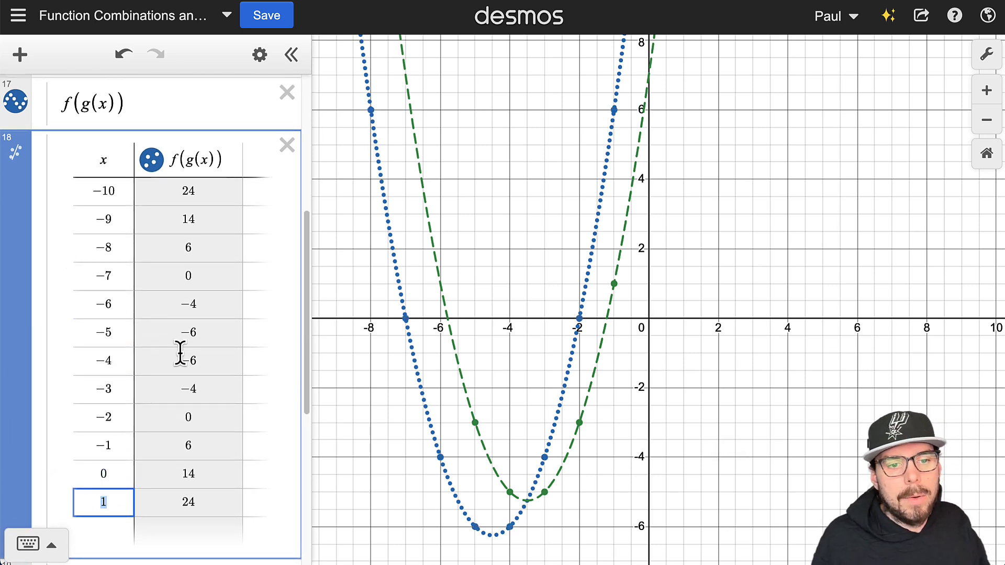
{"action": "key", "text": "Return"}
{"action": "key", "text": "Return"}
{"action": "key", "text": "Return"}
{"action": "key", "text": "Return"}
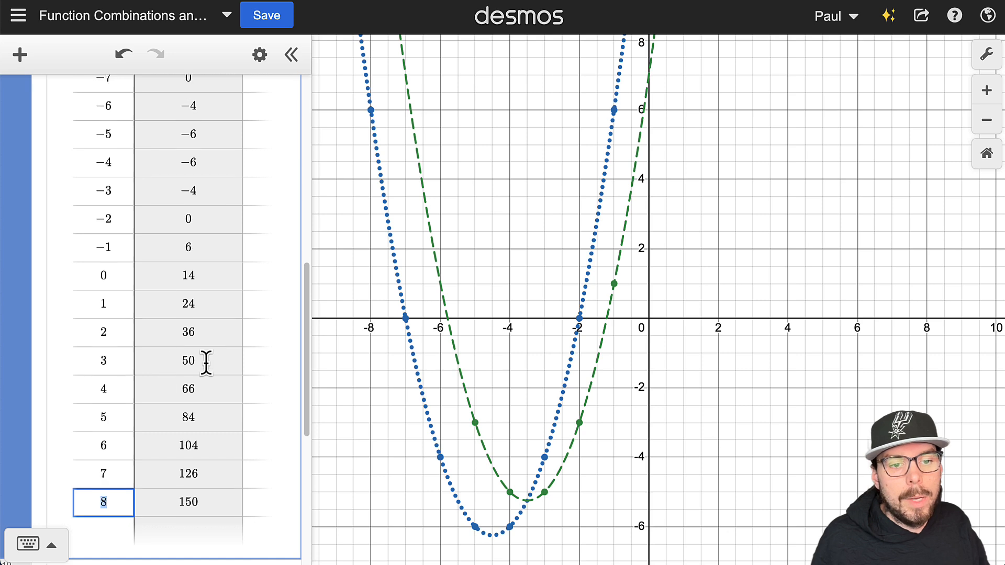
{"action": "key", "text": "BackSpace"}
{"action": "key", "text": "BackSpace"}
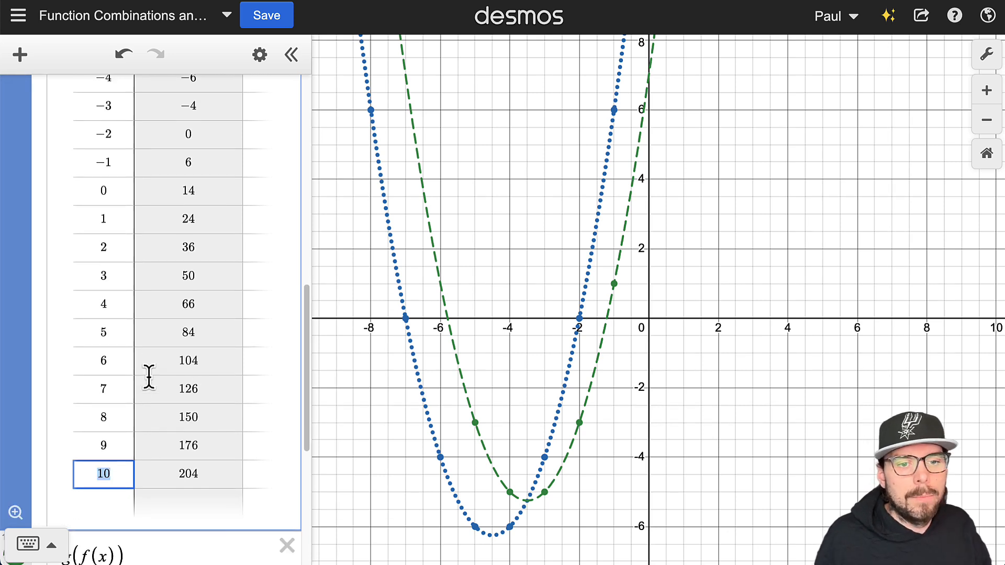
- Review the f(g(x)) table's rows and zoom the graph to fit all of its points
{"action": "scroll", "coordinate": [171, 393], "scroll_direction": "up", "scroll_amount": 10}
{"action": "scroll", "coordinate": [159, 373], "scroll_direction": "down", "scroll_amount": 10}
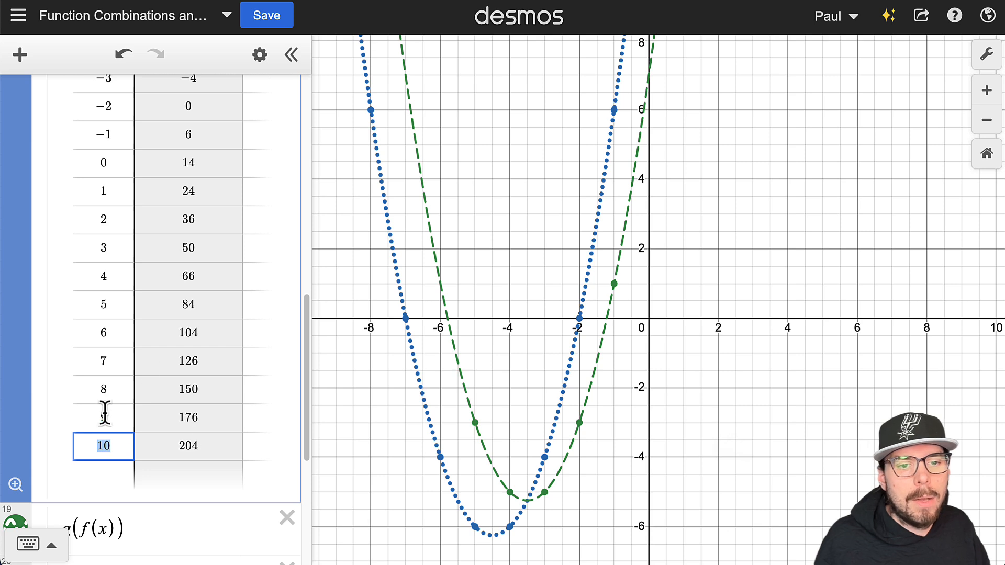
{"action": "left_click", "coordinate": [15, 485]}
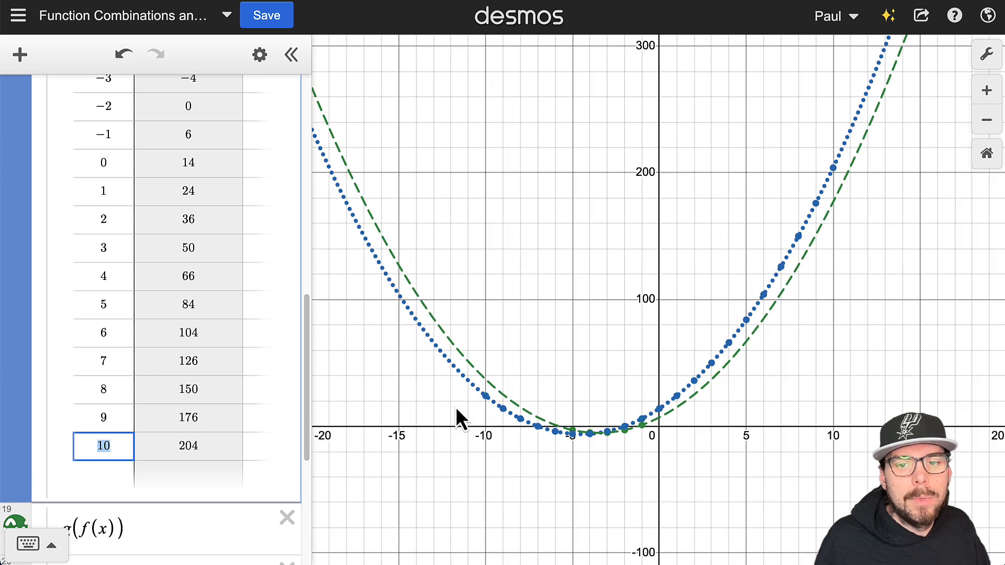
{"action": "left_click", "coordinate": [442, 490]}
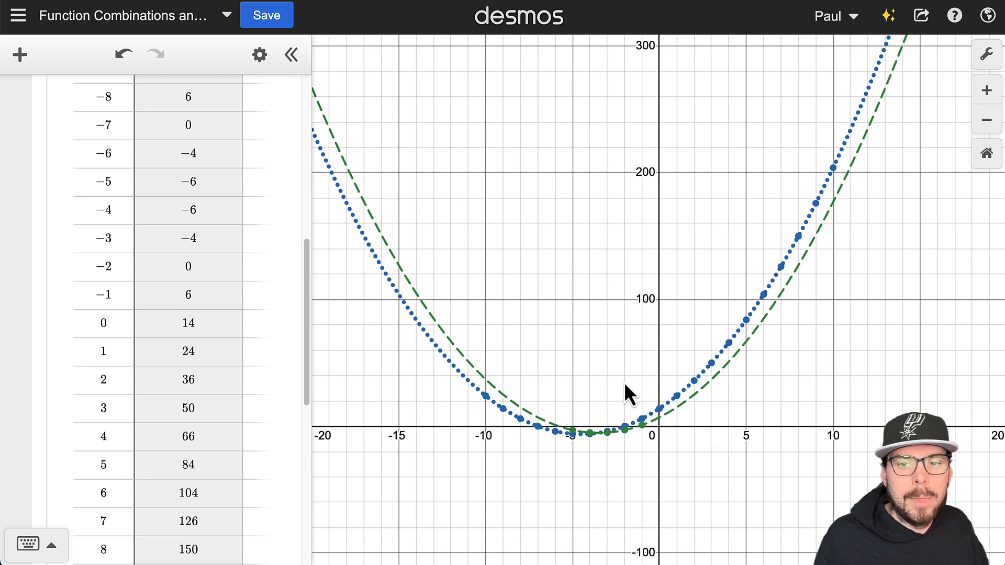
- Add the composition f(f(x)) as a new expression below the g(f(x)) table and start another empty line
{"action": "scroll", "coordinate": [254, 259], "scroll_direction": "up", "scroll_amount": 6}
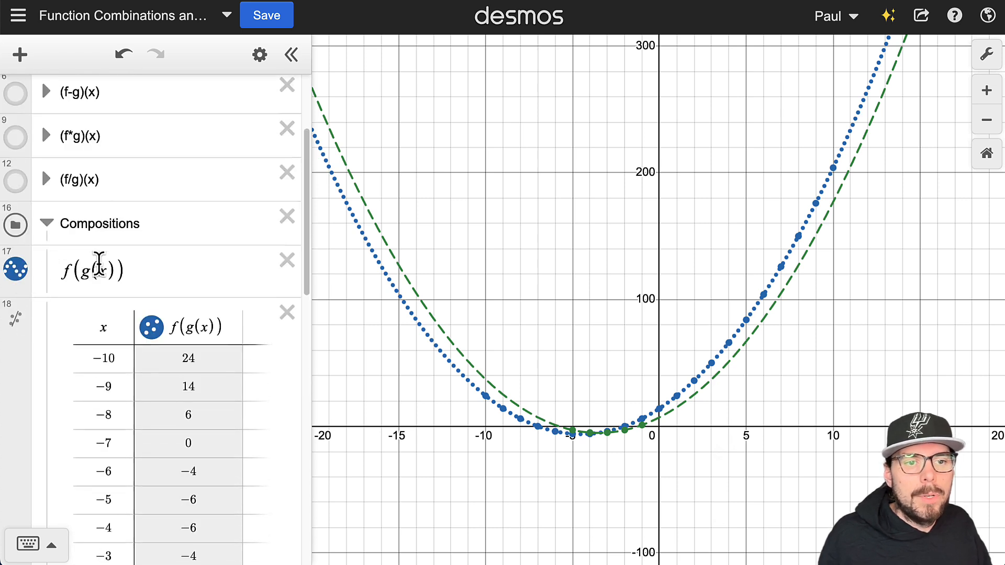
{"action": "scroll", "coordinate": [100, 261], "scroll_direction": "down", "scroll_amount": 1}
{"action": "scroll", "coordinate": [81, 250], "scroll_direction": "down", "scroll_amount": 15}
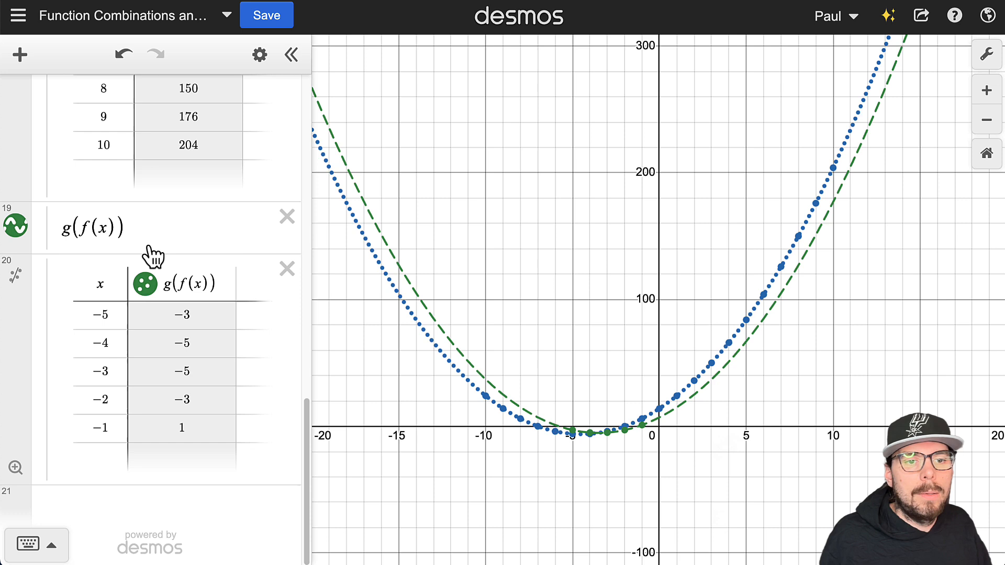
{"action": "left_click", "coordinate": [100, 510]}
{"action": "type", "text": "f(f(x))"}
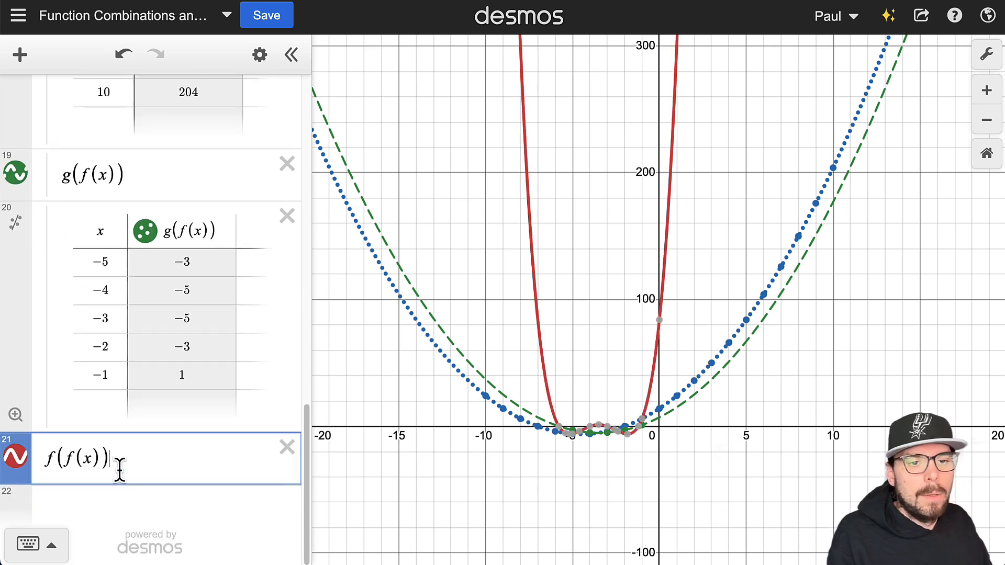
{"action": "key", "text": "Return"}
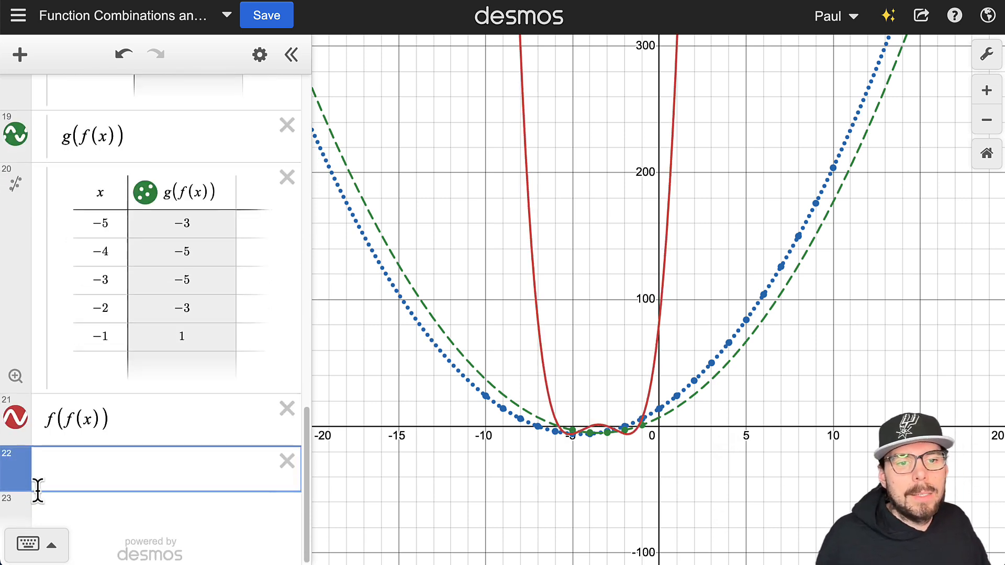